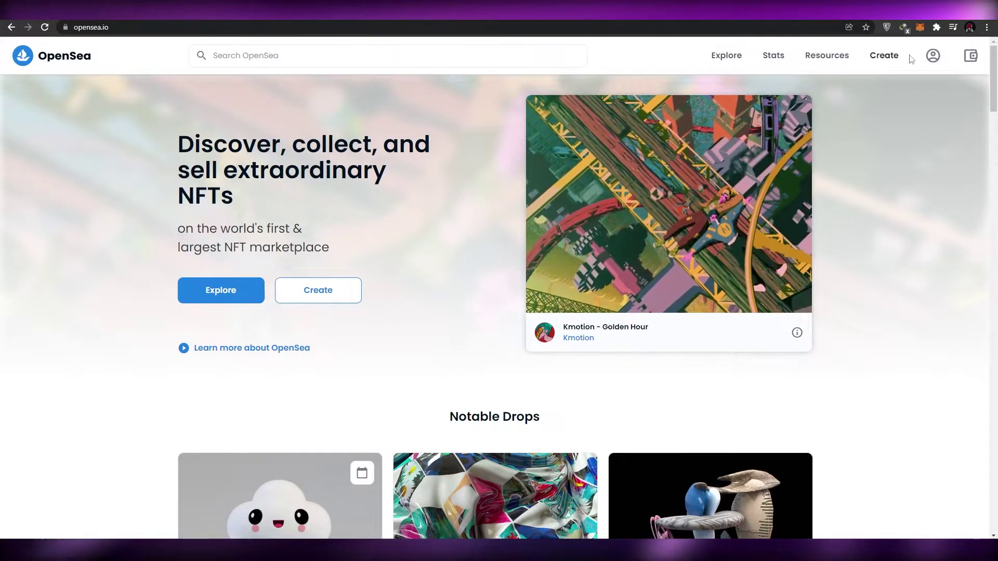
Step: Open the wallet connection options, expand the full provider list and choose MetaMask
{"action": "mouse_move", "coordinate": [932, 55]}
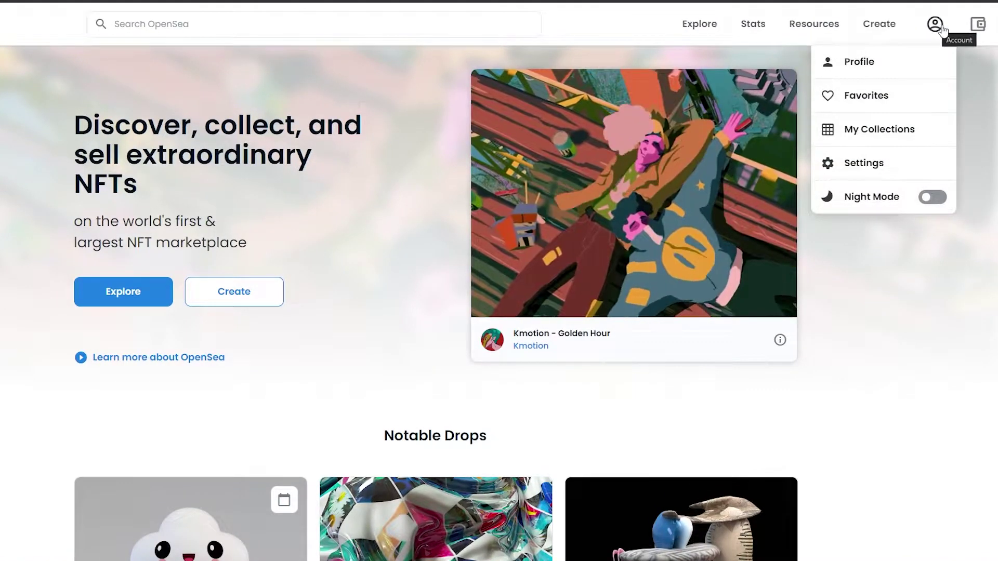
{"action": "left_click", "coordinate": [975, 26]}
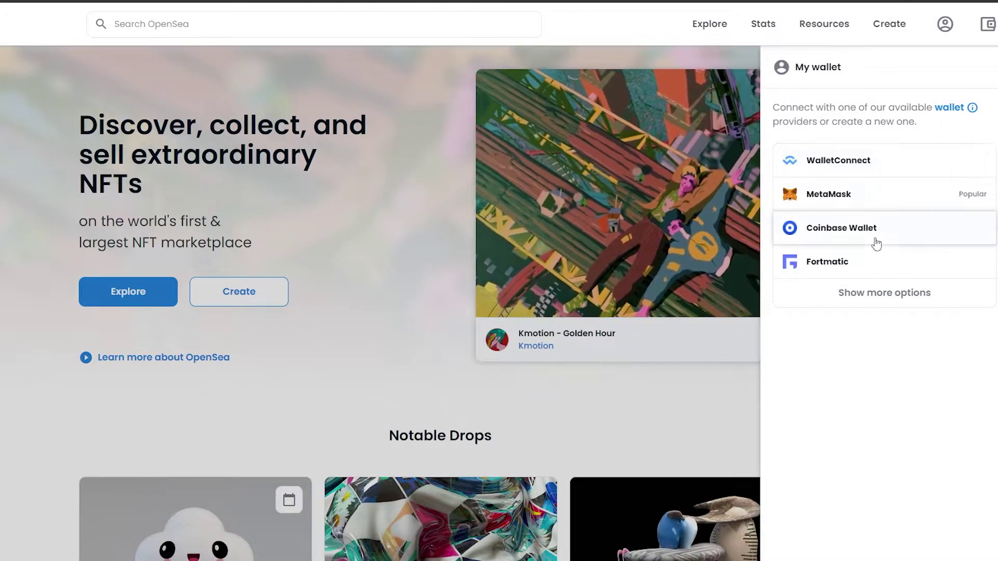
{"action": "left_click", "coordinate": [873, 296]}
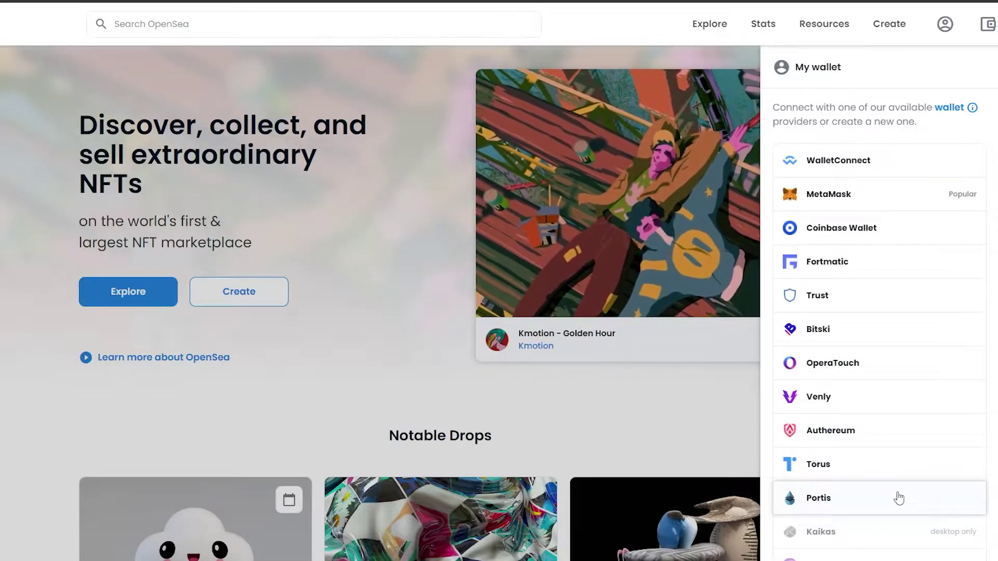
{"action": "left_click", "coordinate": [831, 195]}
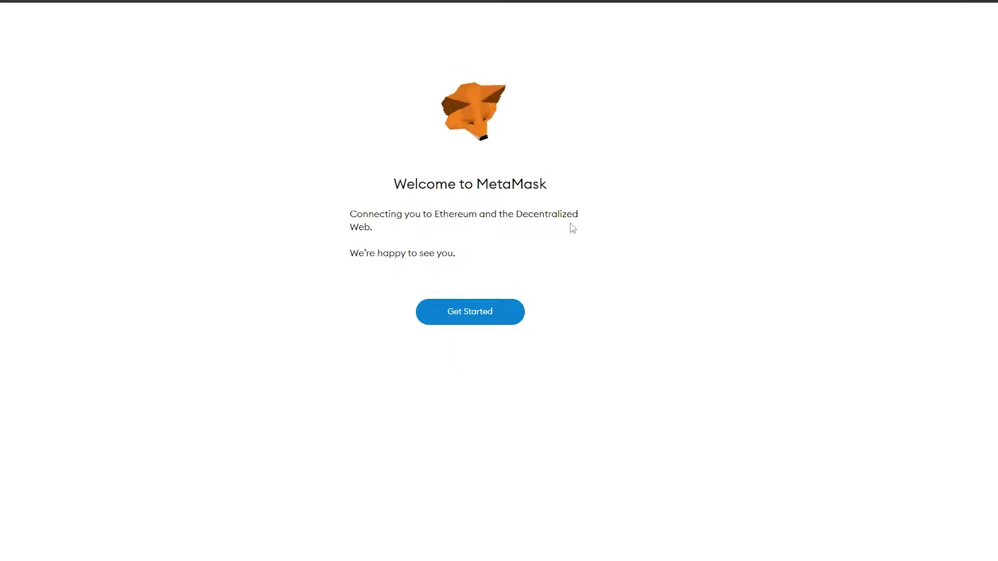
Step: Import an existing MetaMask wallet with its Secret Recovery Phrase and a new password, agreeing to usage data collection
{"action": "left_click", "coordinate": [481, 321]}
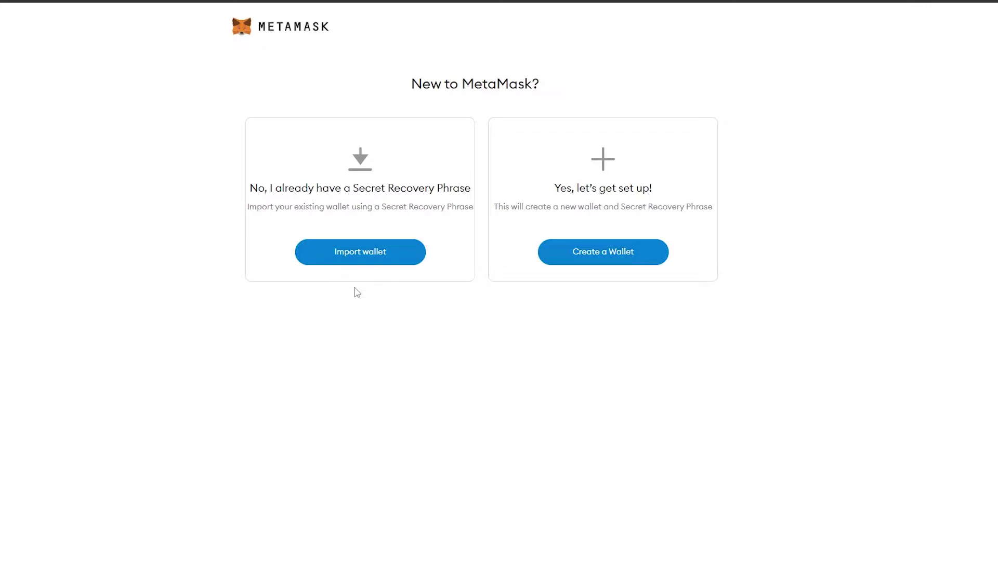
{"action": "left_click", "coordinate": [370, 259]}
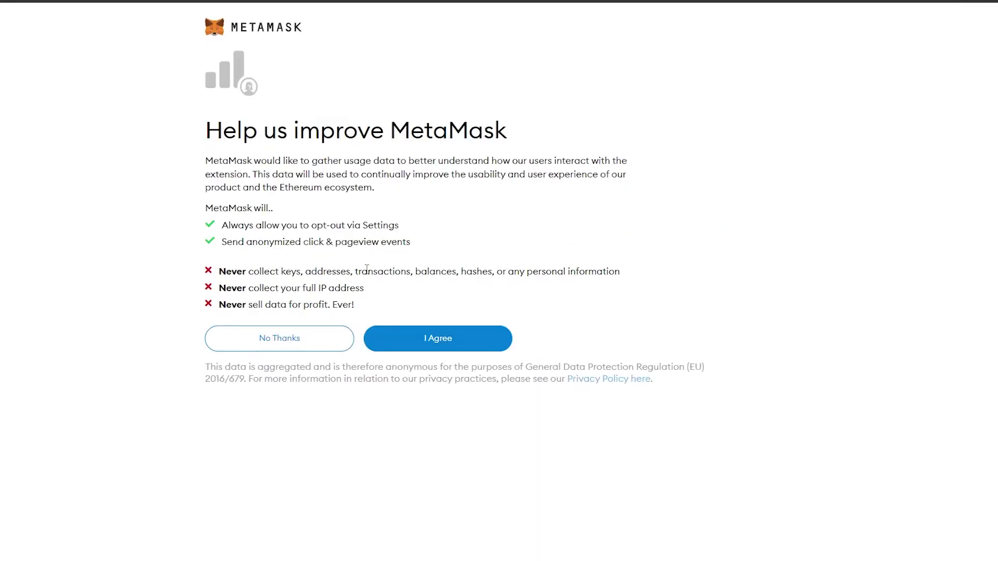
{"action": "left_click", "coordinate": [410, 344]}
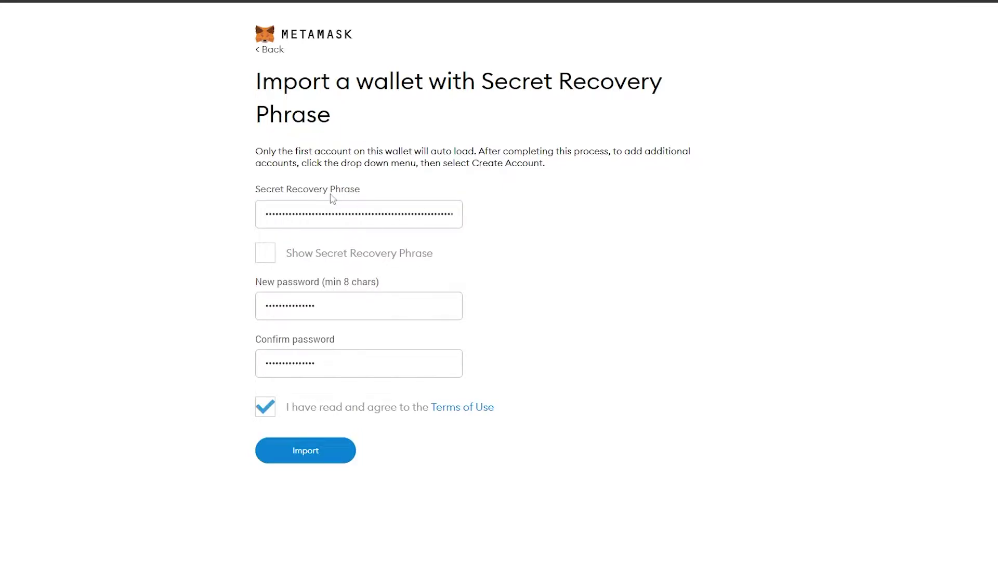
{"action": "left_click", "coordinate": [311, 459]}
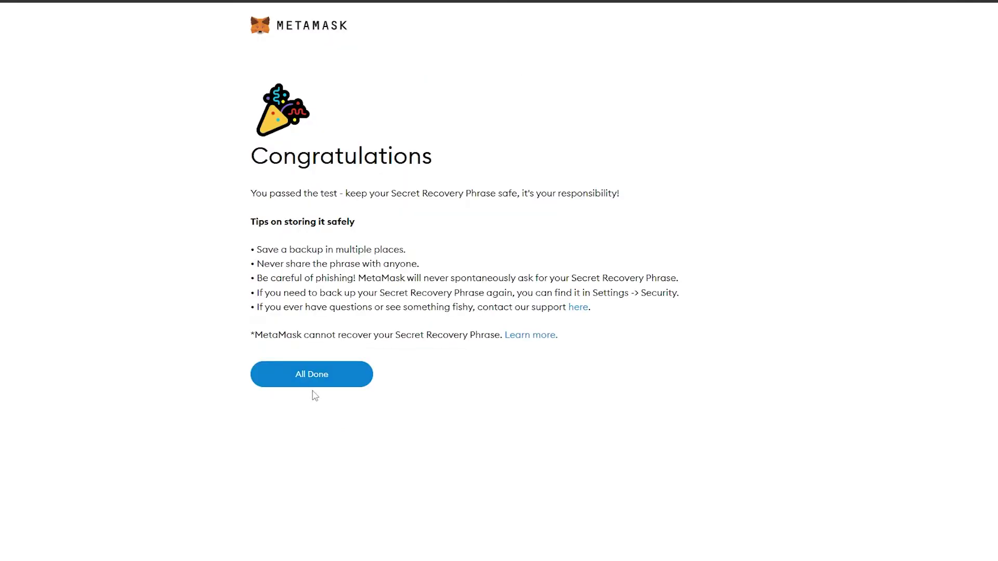
{"action": "left_click", "coordinate": [315, 381]}
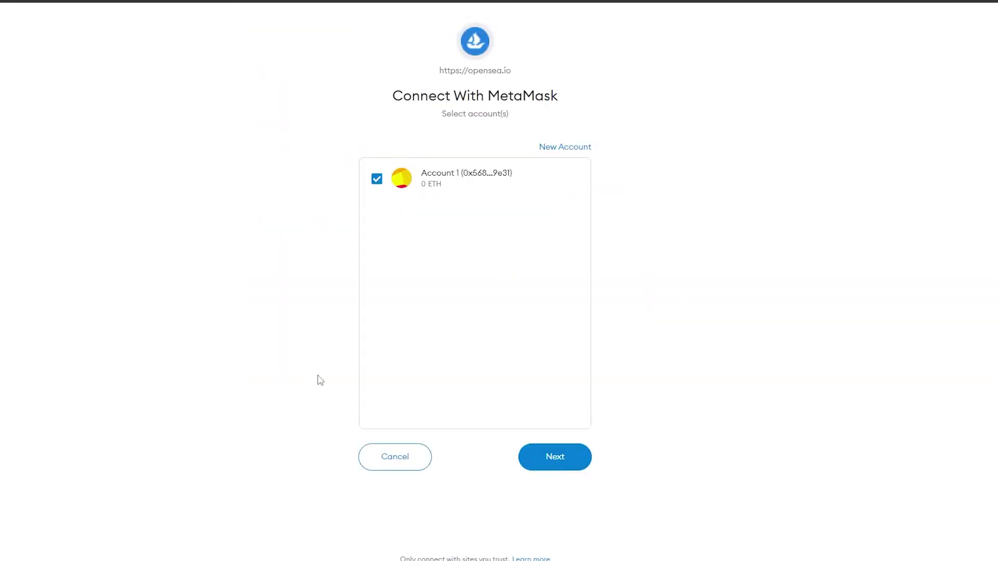
Step: Connect Account 1 to opensea.io, allowing the site to view its address, and dismiss the fund protection notice
{"action": "left_click", "coordinate": [567, 464]}
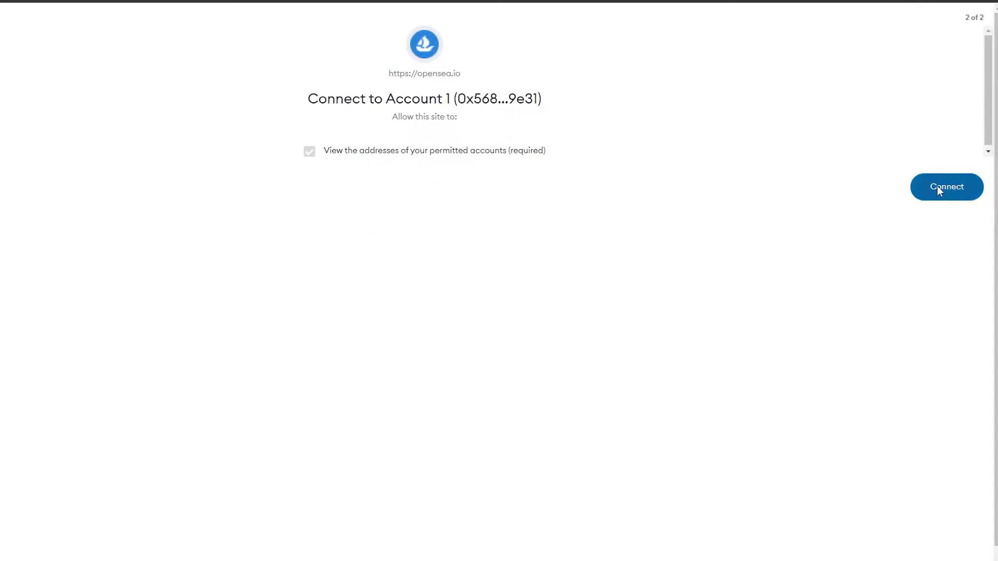
{"action": "left_click", "coordinate": [937, 188]}
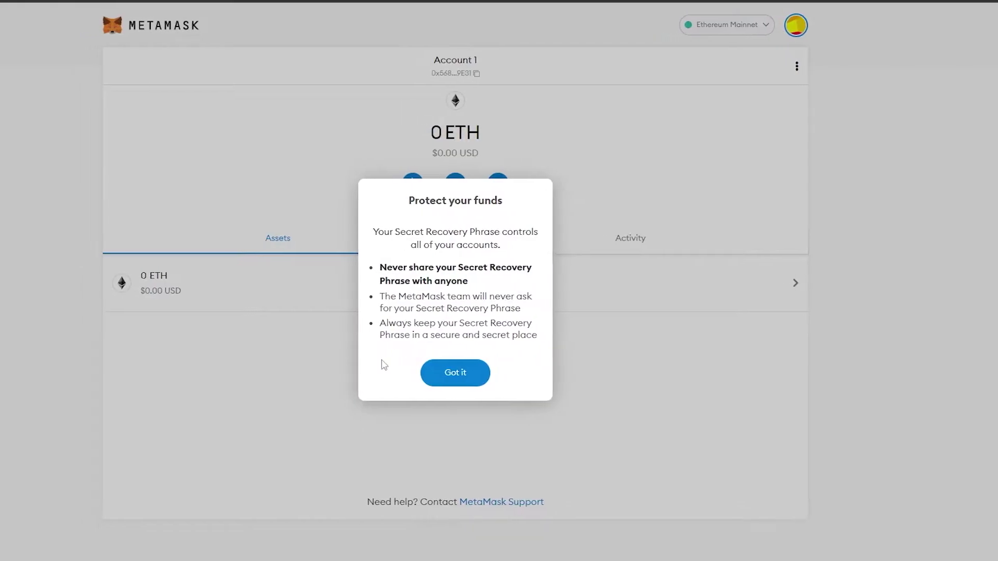
{"action": "left_click", "coordinate": [467, 373]}
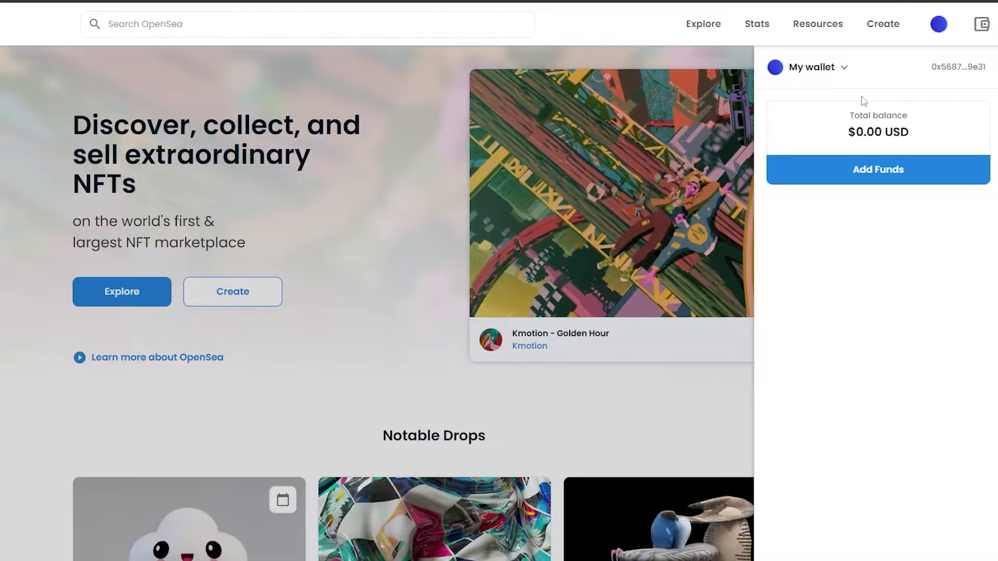
Step: Close the wallet overview, go to the item creation page and sign the OpenSea sign-in request
{"action": "left_click", "coordinate": [364, 310]}
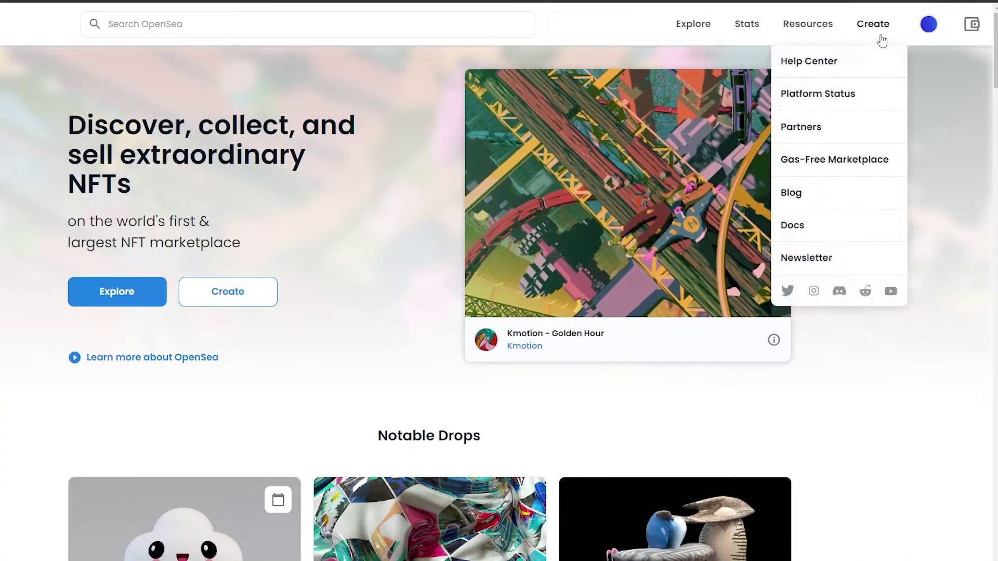
{"action": "left_click", "coordinate": [880, 32]}
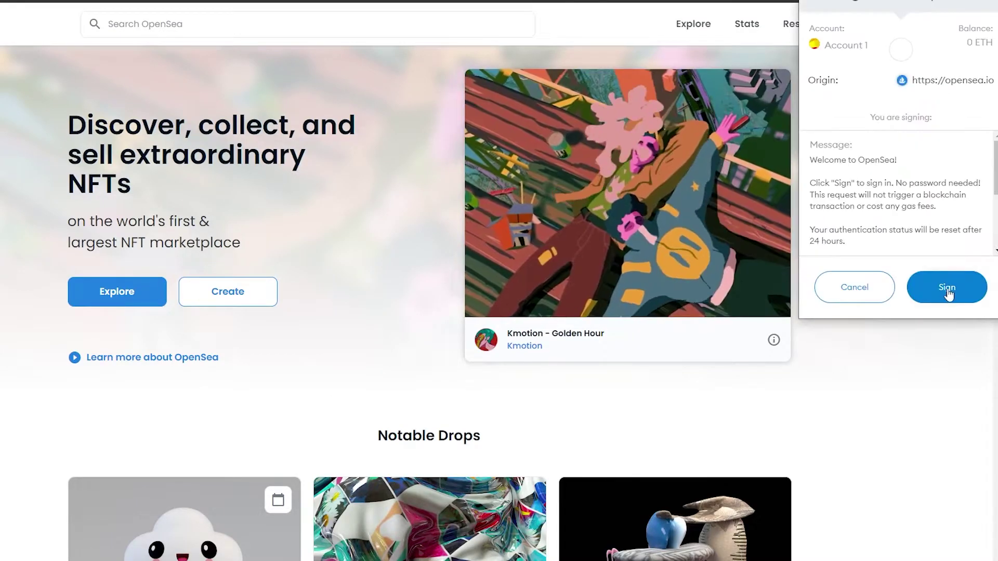
{"action": "left_click", "coordinate": [947, 290]}
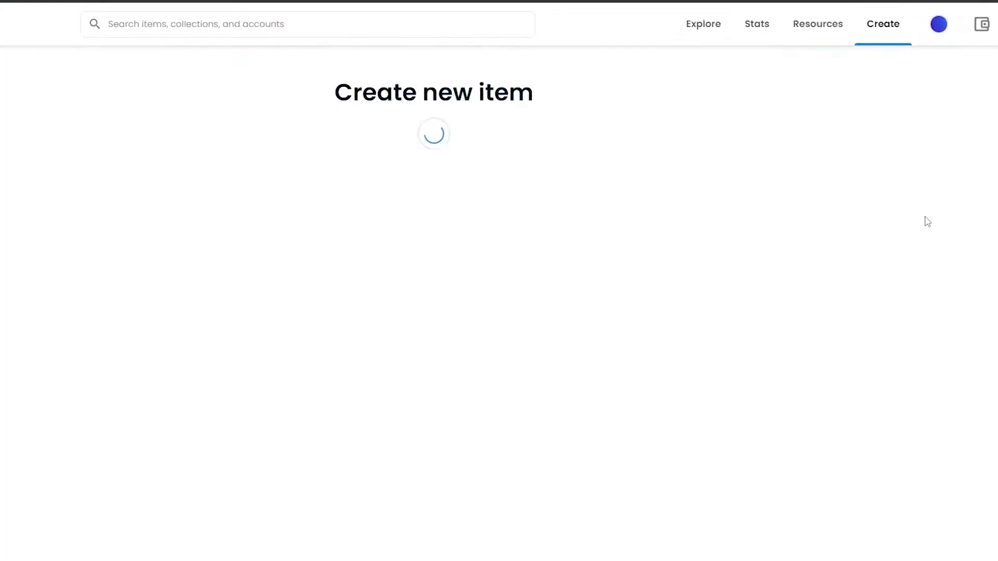
Step: Open the account profile and look through its collected items
{"action": "mouse_move", "coordinate": [931, 28]}
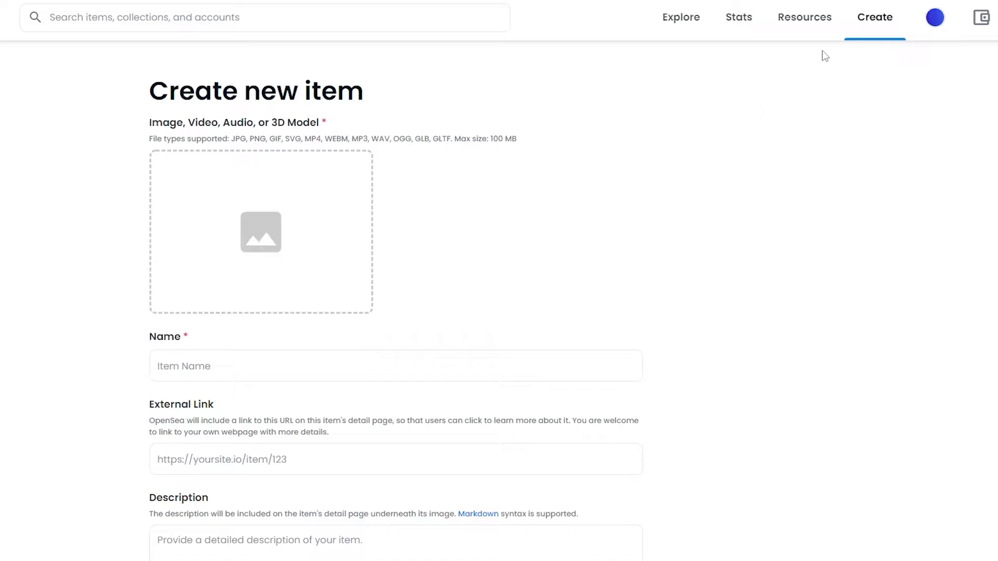
{"action": "left_click", "coordinate": [878, 69]}
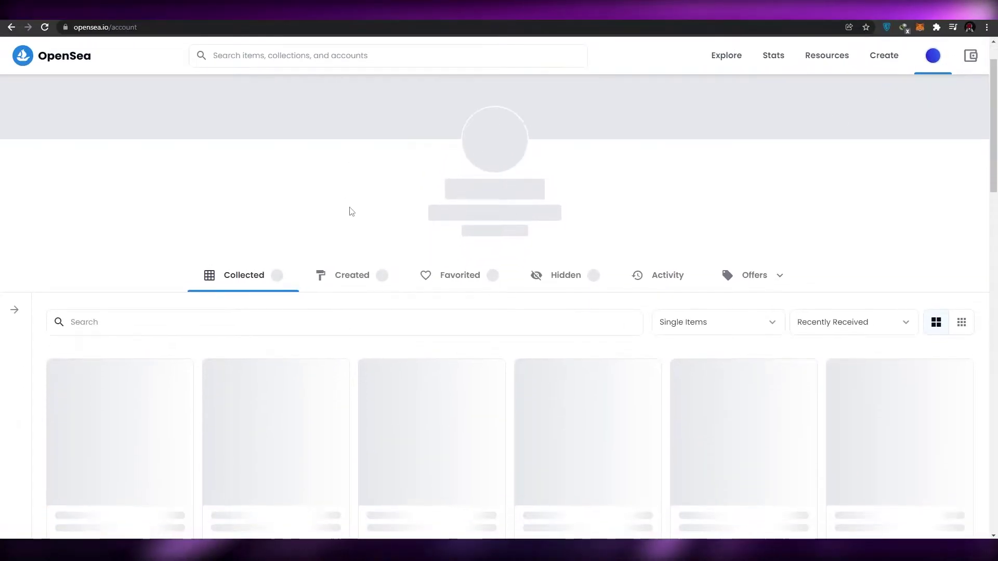
{"action": "scroll", "coordinate": [349, 212], "scroll_direction": "down", "scroll_amount": 1}
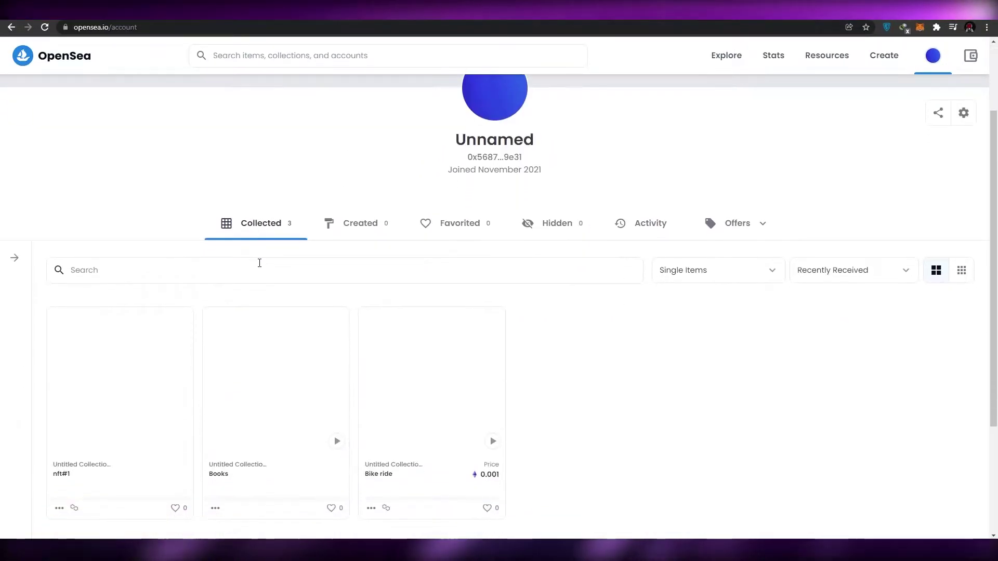
{"action": "scroll", "coordinate": [291, 238], "scroll_direction": "down", "scroll_amount": 1}
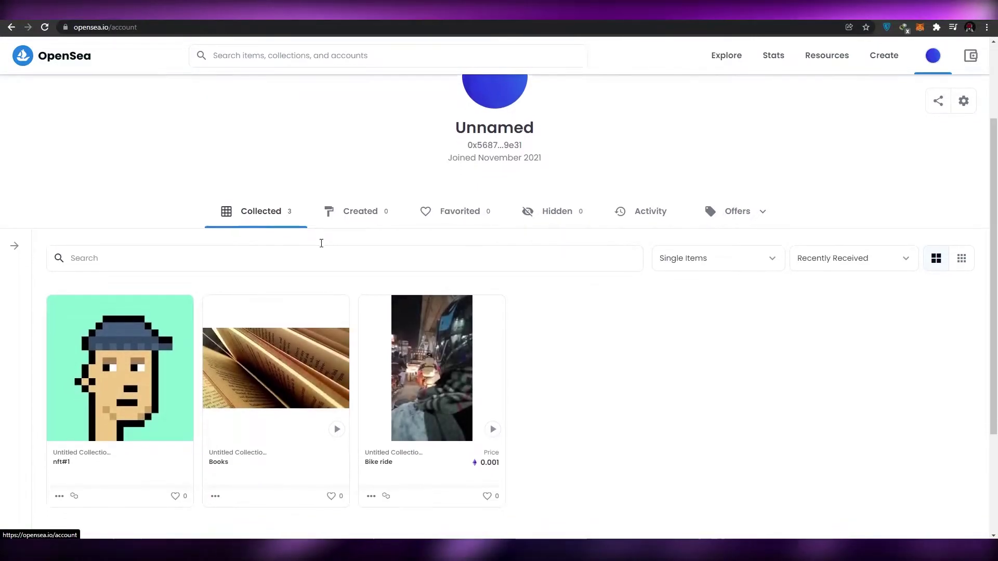
{"action": "scroll", "coordinate": [390, 333], "scroll_direction": "up", "scroll_amount": 2}
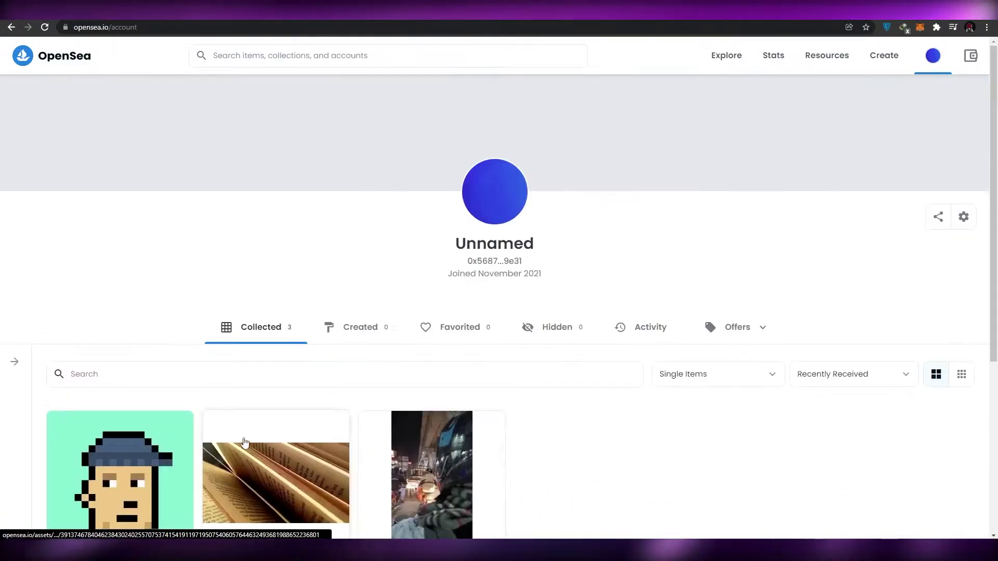
Step: Open My Collections and check the additional options of the collection with the book cover image
{"action": "mouse_move", "coordinate": [933, 56]}
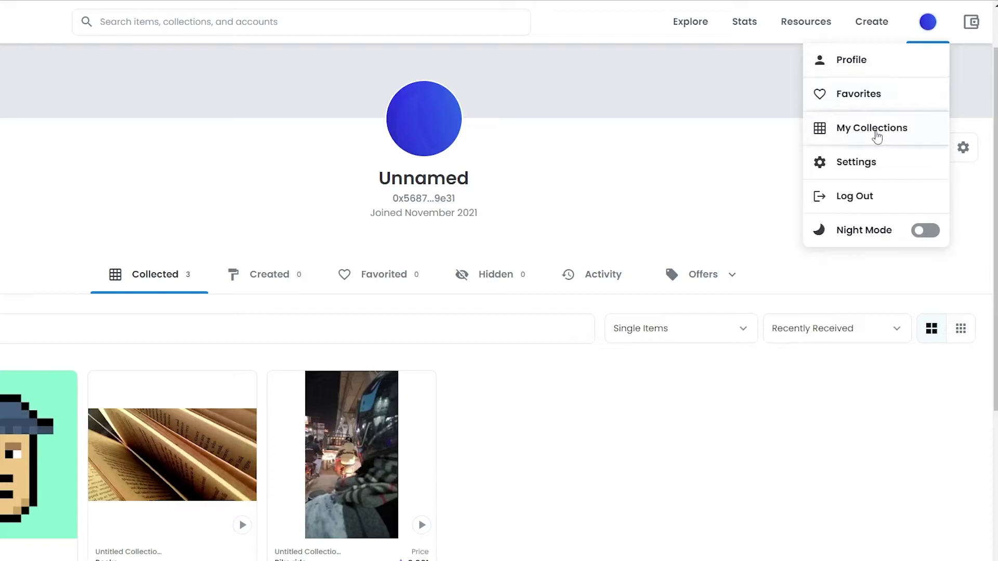
{"action": "left_click", "coordinate": [869, 144]}
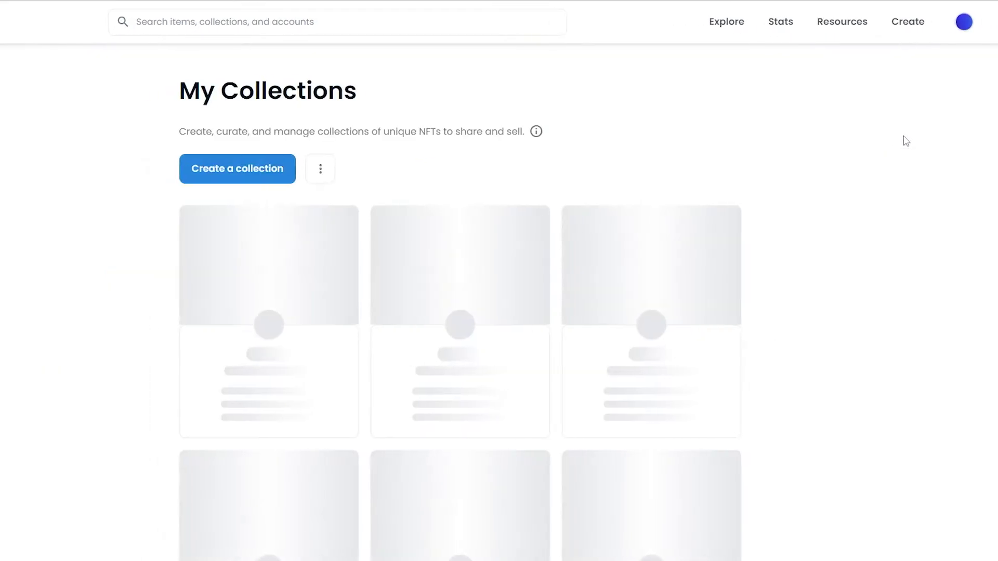
{"action": "mouse_move", "coordinate": [531, 242]}
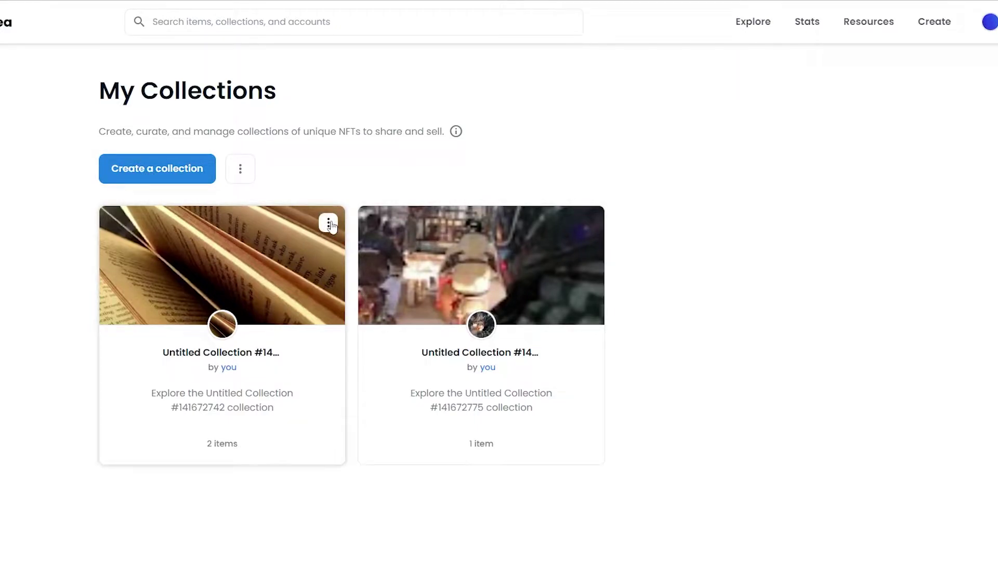
{"action": "left_click", "coordinate": [328, 223]}
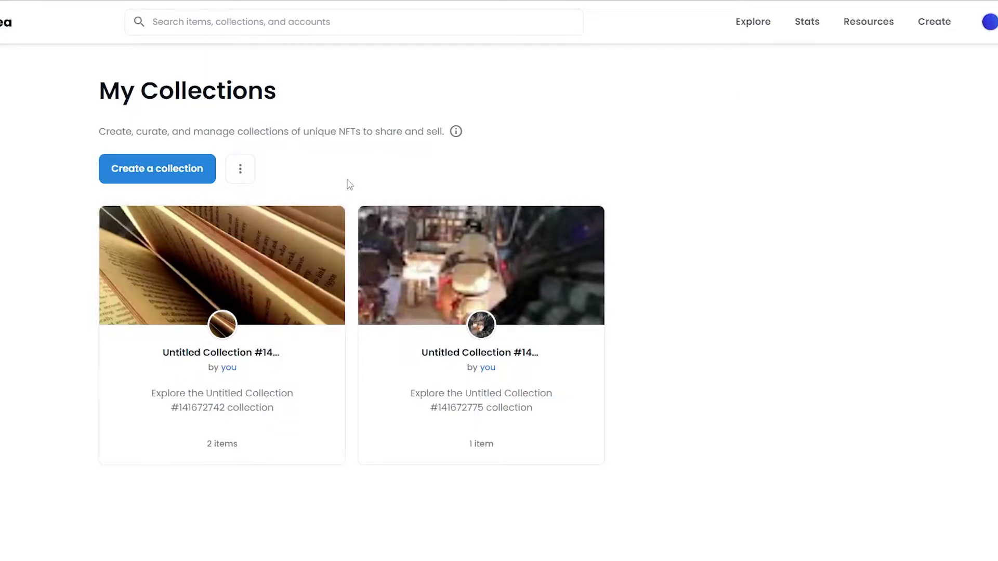
Step: Open the untitled collection with the motorbike cover image and look over its details and items
{"action": "mouse_move", "coordinate": [567, 257]}
{"action": "left_click", "coordinate": [576, 235]}
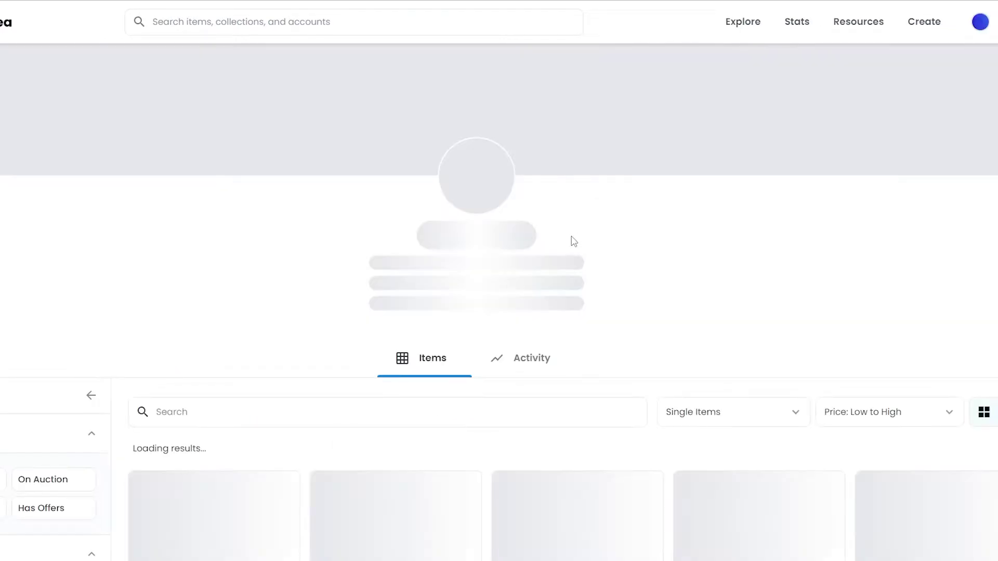
{"action": "scroll", "coordinate": [378, 331], "scroll_direction": "down", "scroll_amount": 2}
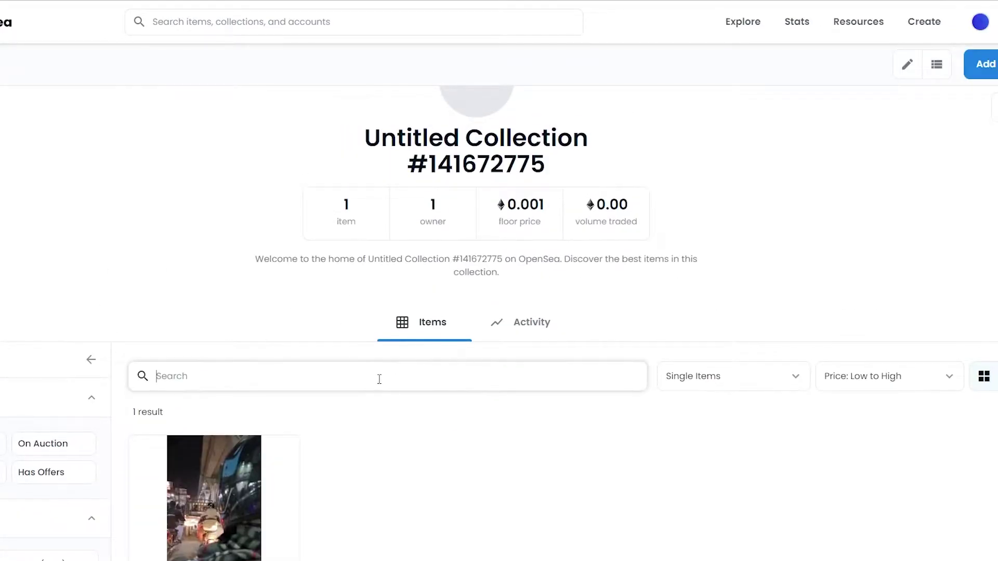
Step: Return to My Collections, start creating a new collection and upload the "my nft" image as its logo
{"action": "key", "text": "alt+Left"}
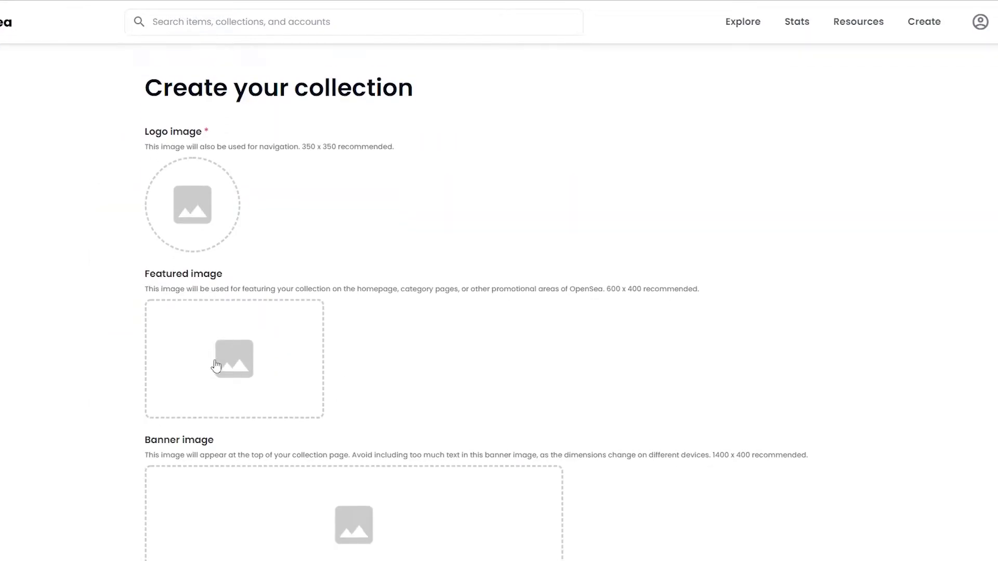
{"action": "scroll", "coordinate": [200, 223], "scroll_direction": "down", "scroll_amount": 1}
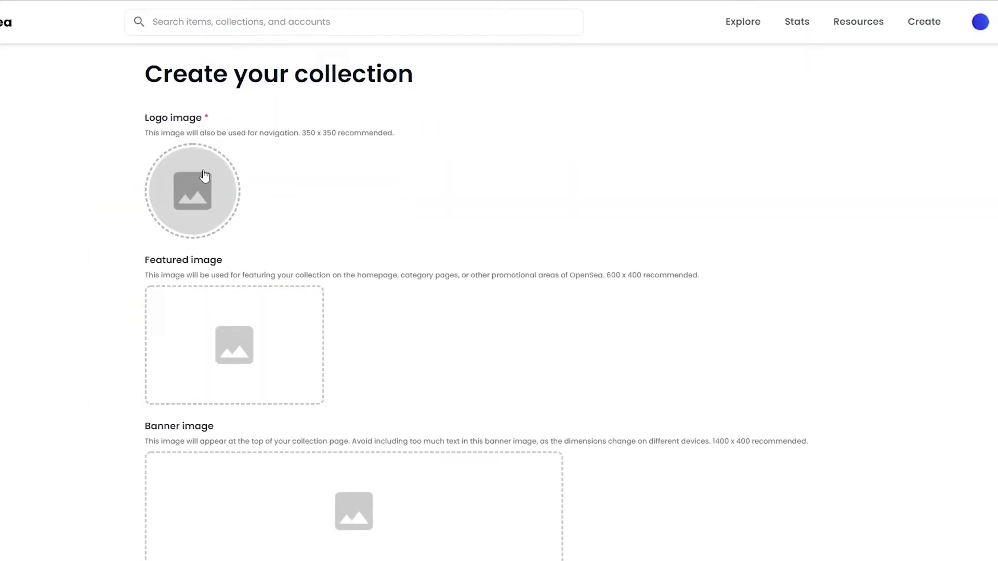
{"action": "left_click", "coordinate": [203, 178]}
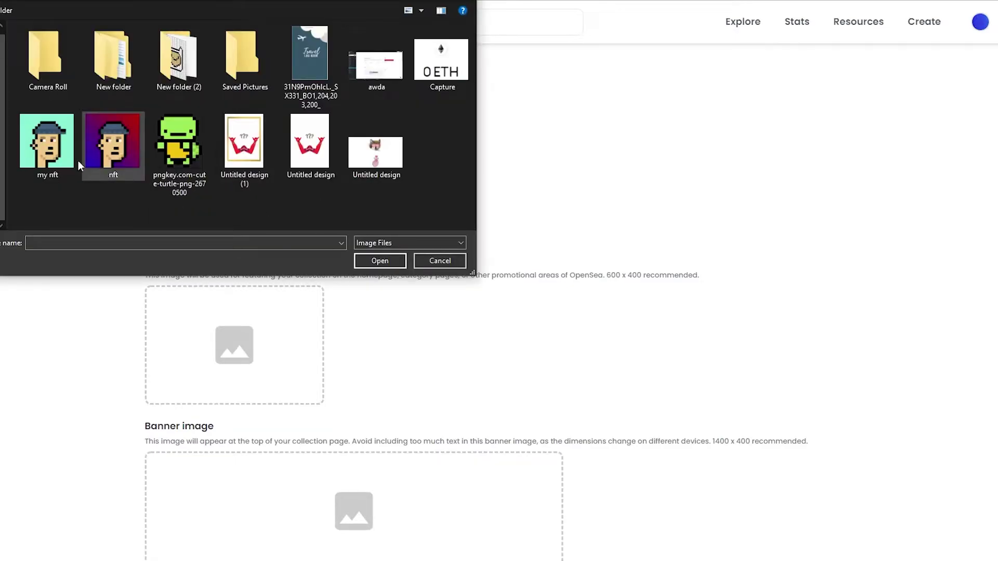
{"action": "left_click", "coordinate": [47, 148]}
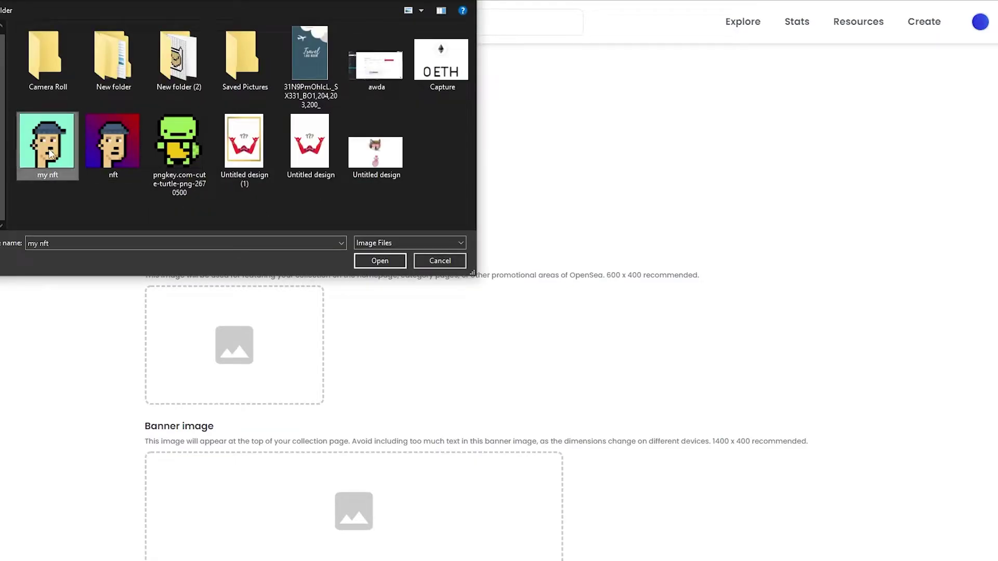
{"action": "left_click", "coordinate": [386, 264]}
Step: Upload the "nft" image as the new collection's featured image
{"action": "scroll", "coordinate": [383, 265], "scroll_direction": "down", "scroll_amount": 2}
{"action": "scroll", "coordinate": [379, 232], "scroll_direction": "down", "scroll_amount": 1}
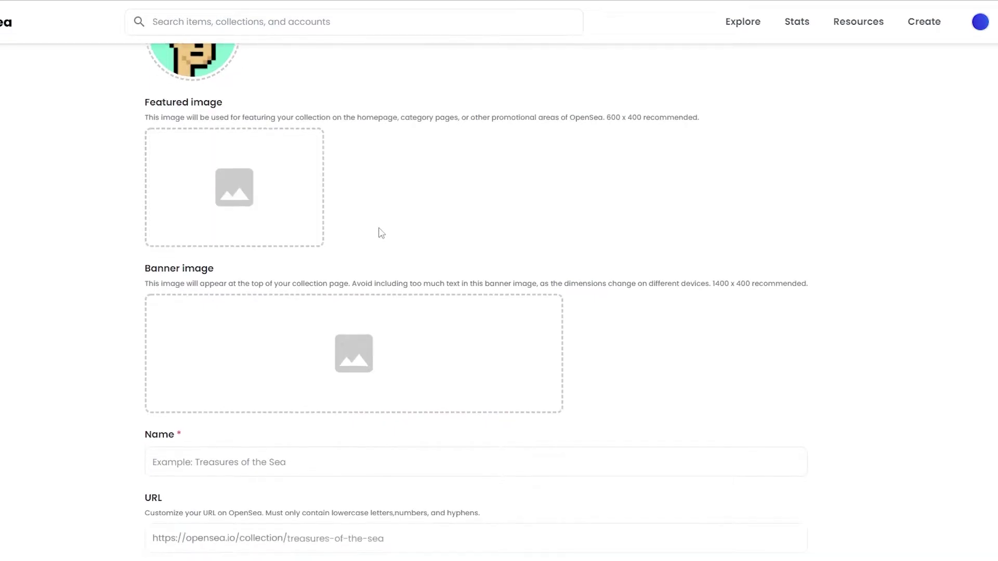
{"action": "scroll", "coordinate": [218, 272], "scroll_direction": "up", "scroll_amount": 2}
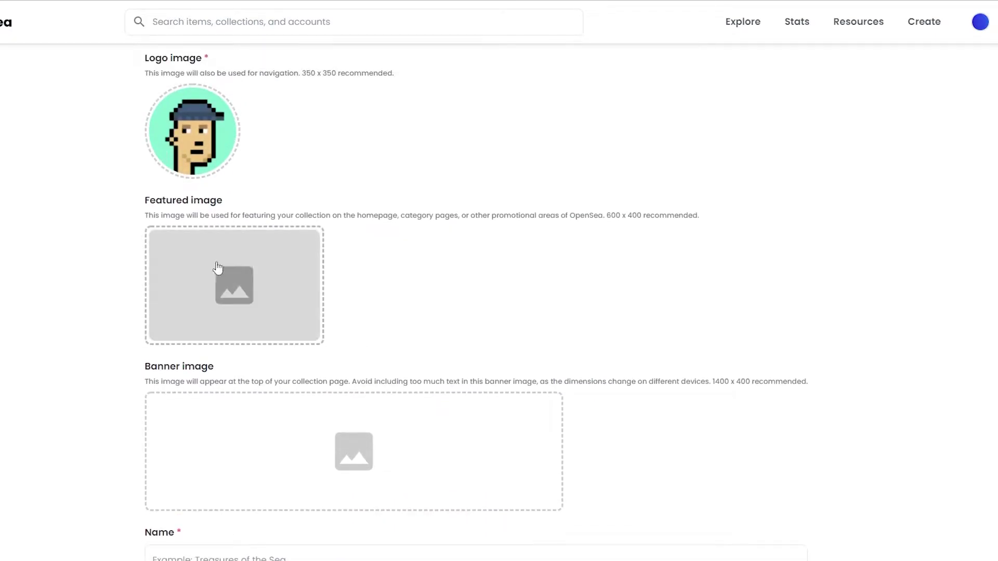
{"action": "left_click", "coordinate": [280, 276]}
{"action": "left_click", "coordinate": [111, 149]}
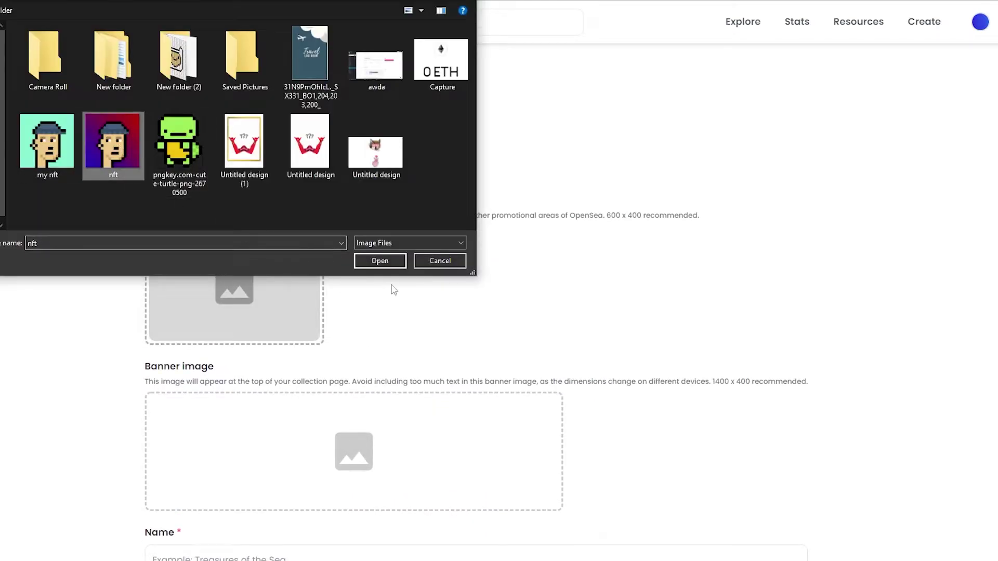
{"action": "left_click", "coordinate": [385, 264]}
Step: Upload the "my nft" image as the new collection's banner image
{"action": "scroll", "coordinate": [383, 267], "scroll_direction": "down", "scroll_amount": 2}
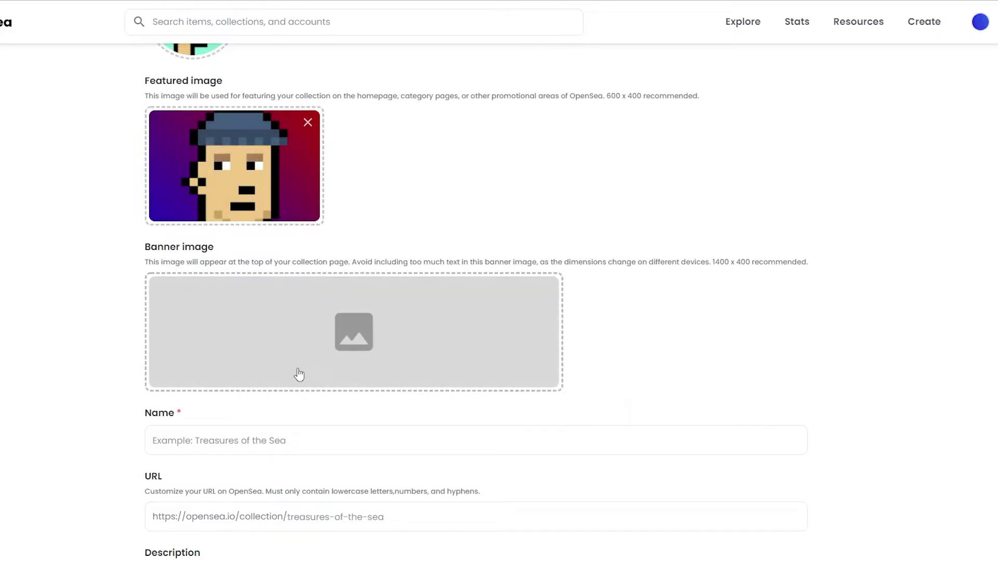
{"action": "left_click", "coordinate": [345, 353]}
{"action": "left_click", "coordinate": [47, 143]}
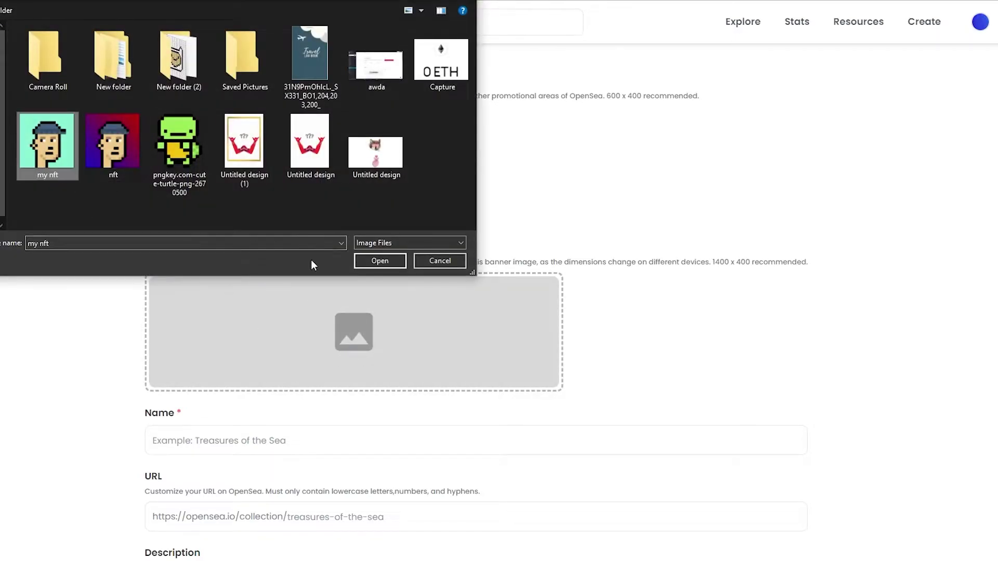
{"action": "left_click", "coordinate": [371, 259]}
Step: Look over the remaining collection fields, from name, URL and description to links, royalties, blockchain, payment tokens and display theme
{"action": "scroll", "coordinate": [371, 258], "scroll_direction": "down", "scroll_amount": 3}
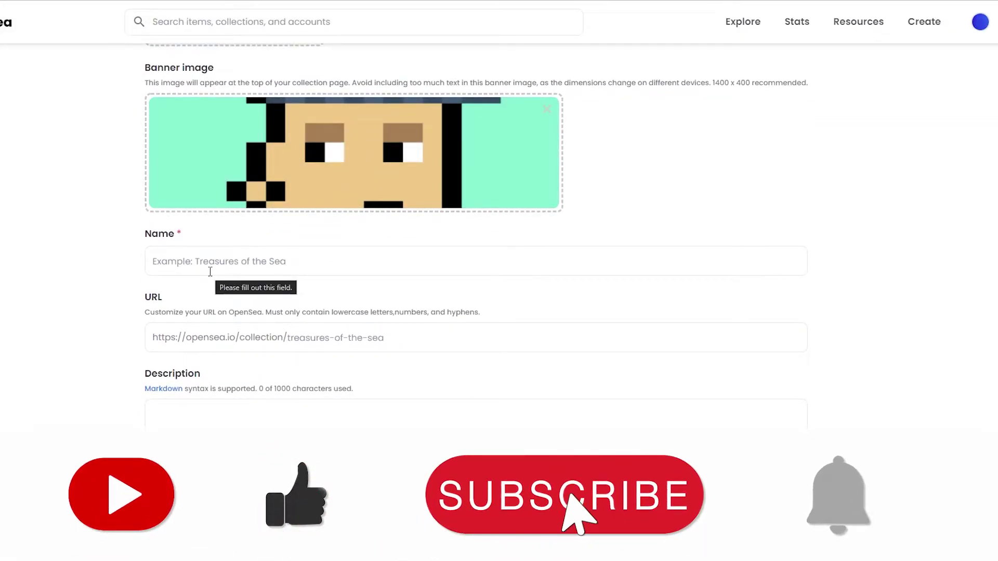
{"action": "scroll", "coordinate": [213, 312], "scroll_direction": "down", "scroll_amount": 1}
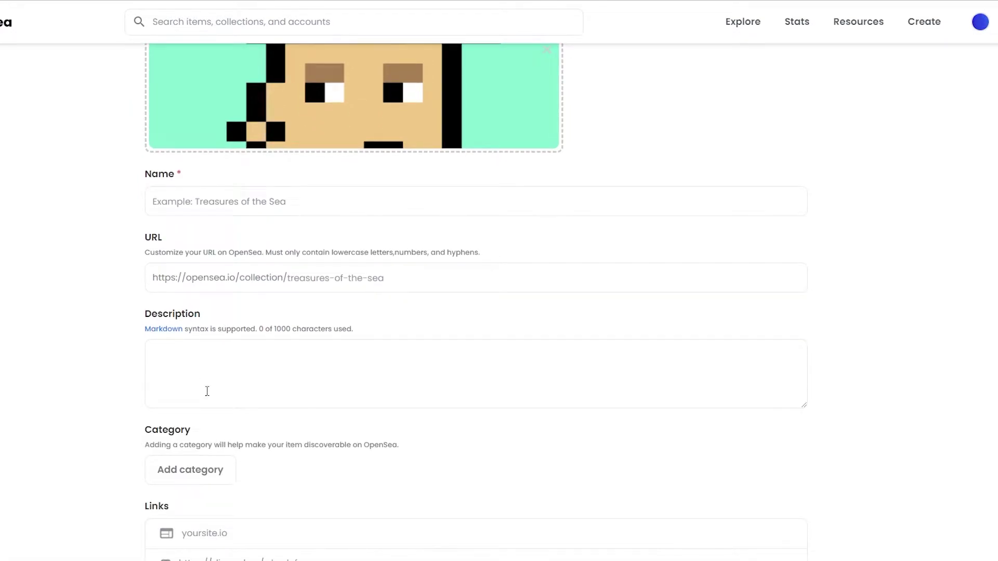
{"action": "scroll", "coordinate": [236, 359], "scroll_direction": "down", "scroll_amount": 2}
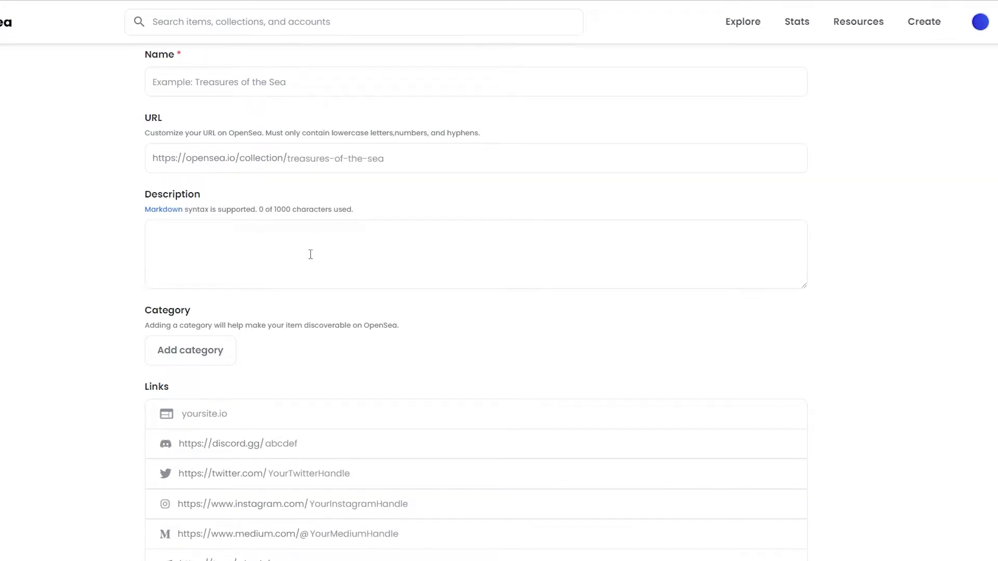
{"action": "scroll", "coordinate": [283, 250], "scroll_direction": "down", "scroll_amount": 1}
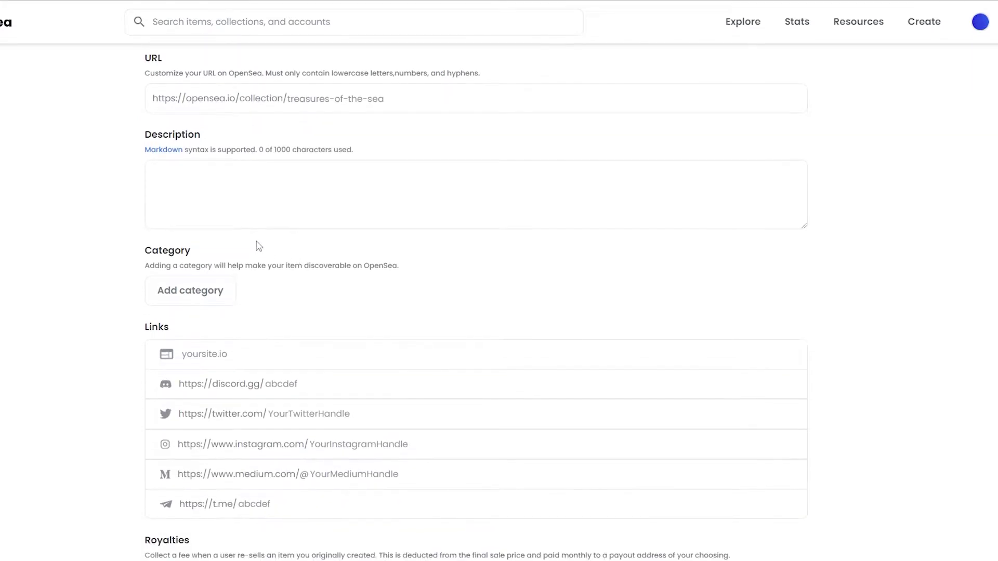
{"action": "scroll", "coordinate": [225, 301], "scroll_direction": "down", "scroll_amount": 2}
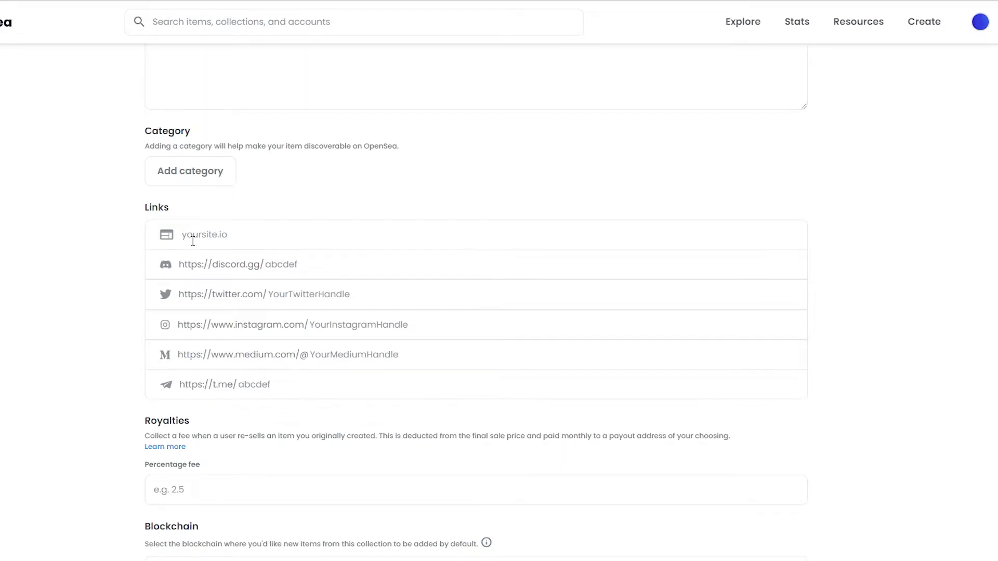
{"action": "scroll", "coordinate": [192, 241], "scroll_direction": "down", "scroll_amount": 5}
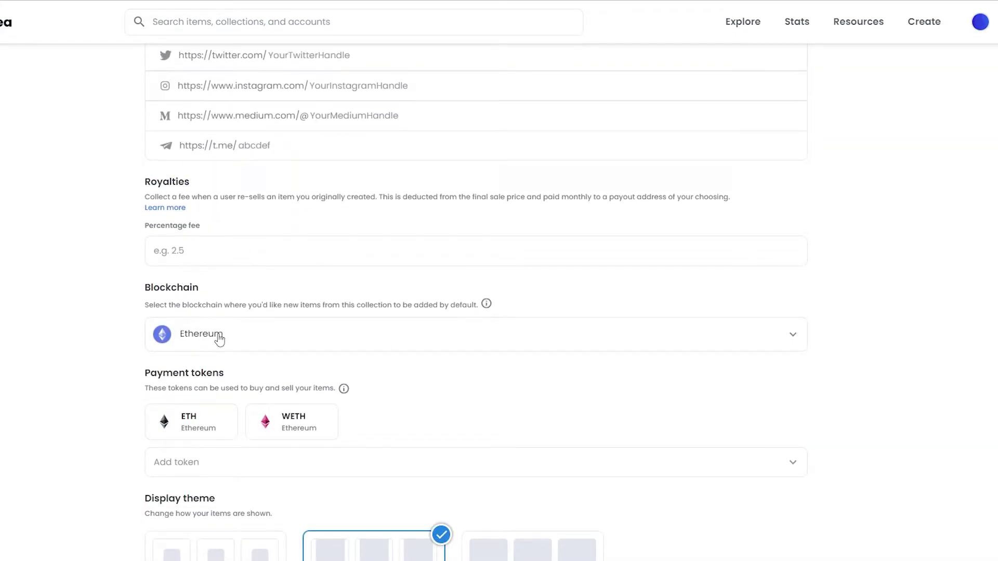
{"action": "scroll", "coordinate": [218, 338], "scroll_direction": "down", "scroll_amount": 1}
{"action": "left_click", "coordinate": [257, 286]}
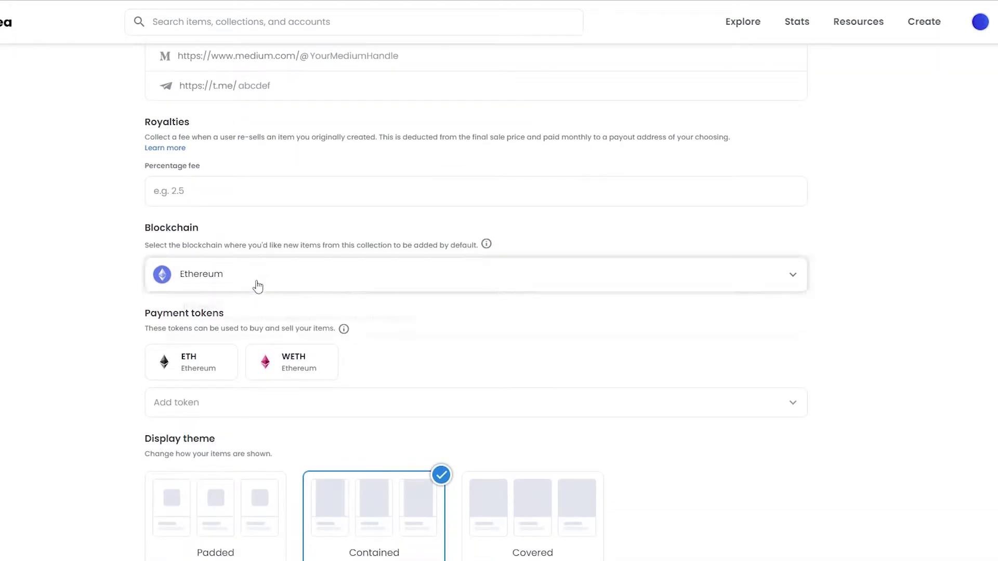
{"action": "left_click", "coordinate": [258, 286]}
{"action": "scroll", "coordinate": [387, 369], "scroll_direction": "down", "scroll_amount": 3}
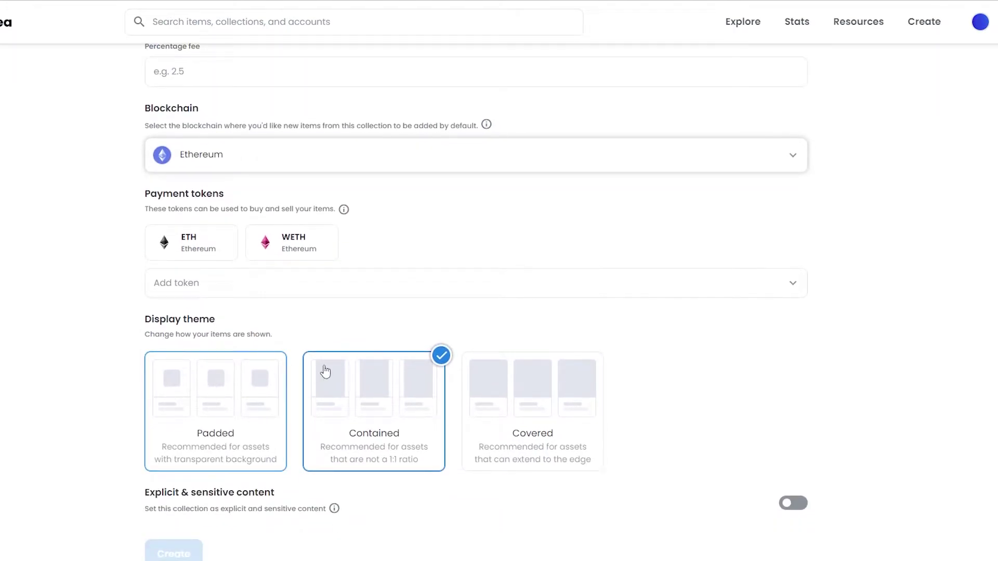
Step: Enter "Beanie man" as the new collection's name
{"action": "scroll", "coordinate": [220, 447], "scroll_direction": "up", "scroll_amount": 3}
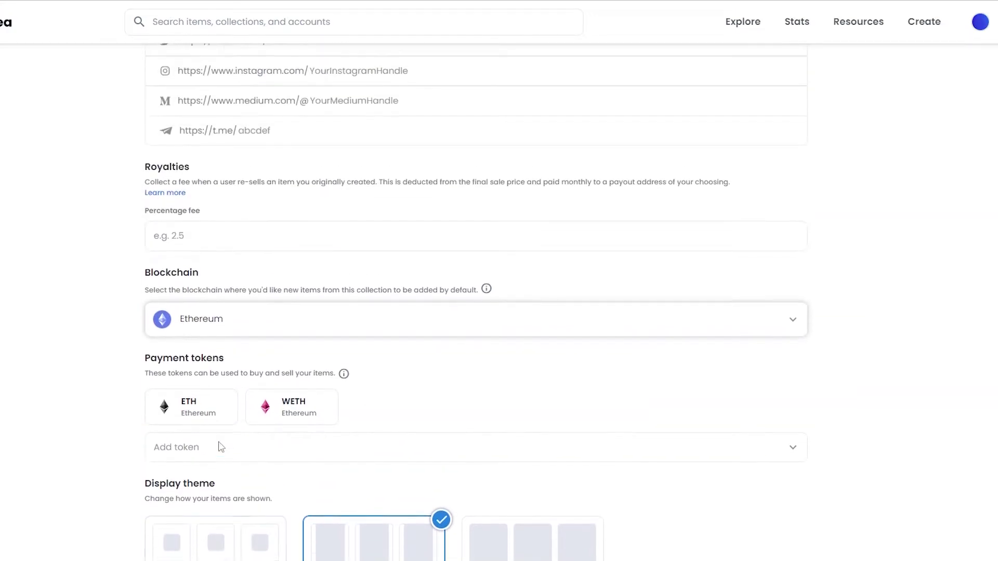
{"action": "scroll", "coordinate": [221, 447], "scroll_direction": "up", "scroll_amount": 10}
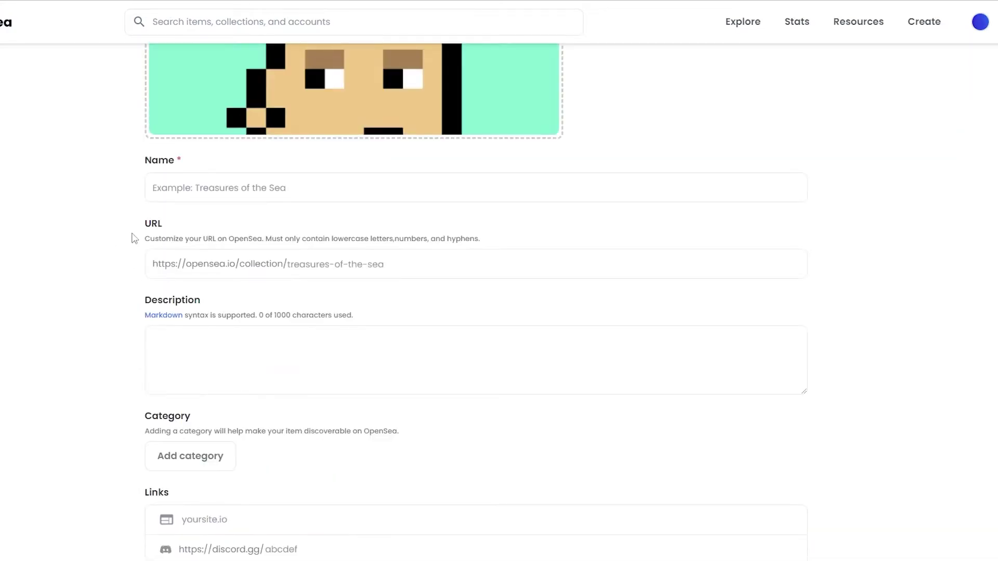
{"action": "left_click", "coordinate": [167, 189]}
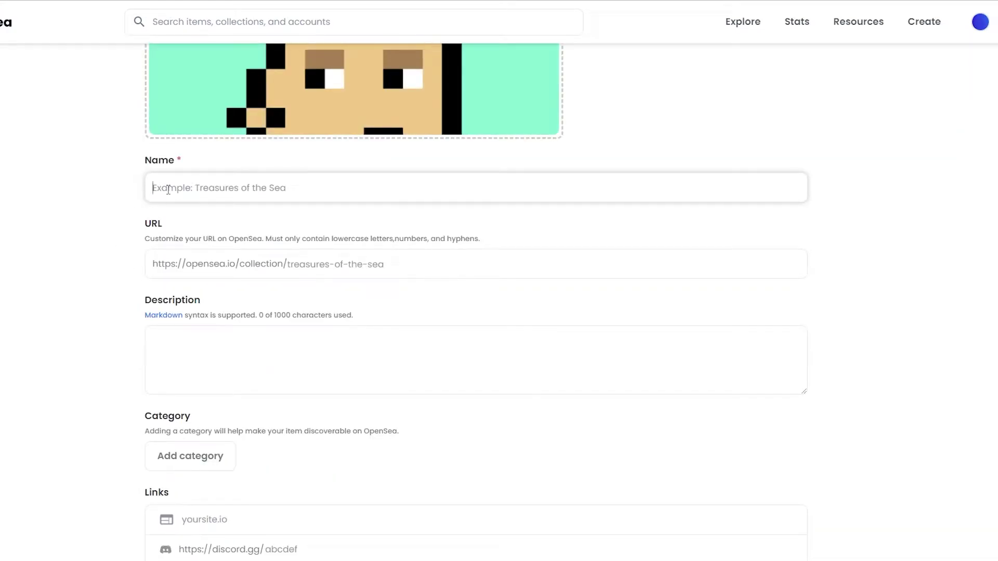
{"action": "type", "text": "Beani"}
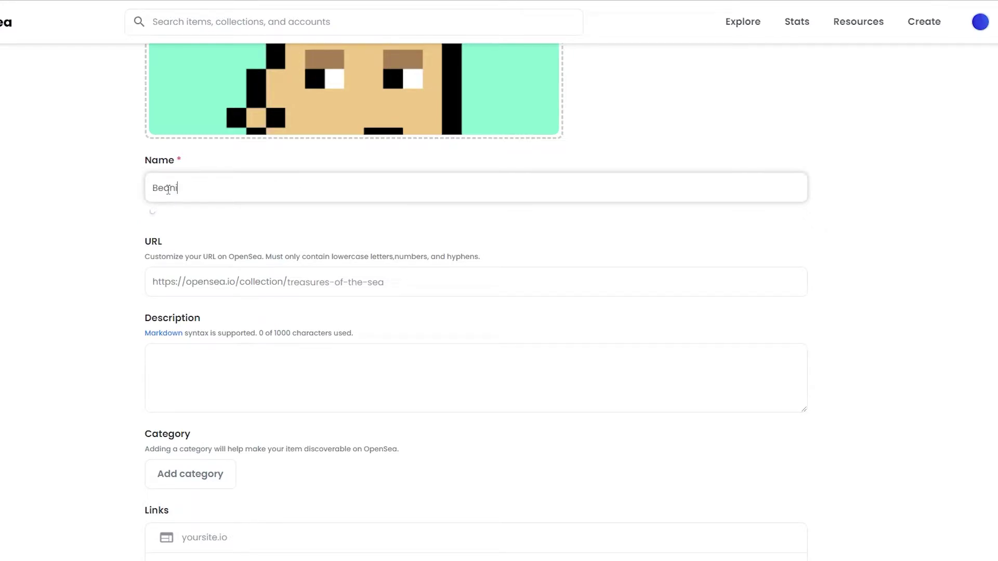
{"action": "type", "text": "e man"}
{"action": "scroll", "coordinate": [189, 298], "scroll_direction": "down", "scroll_amount": 2}
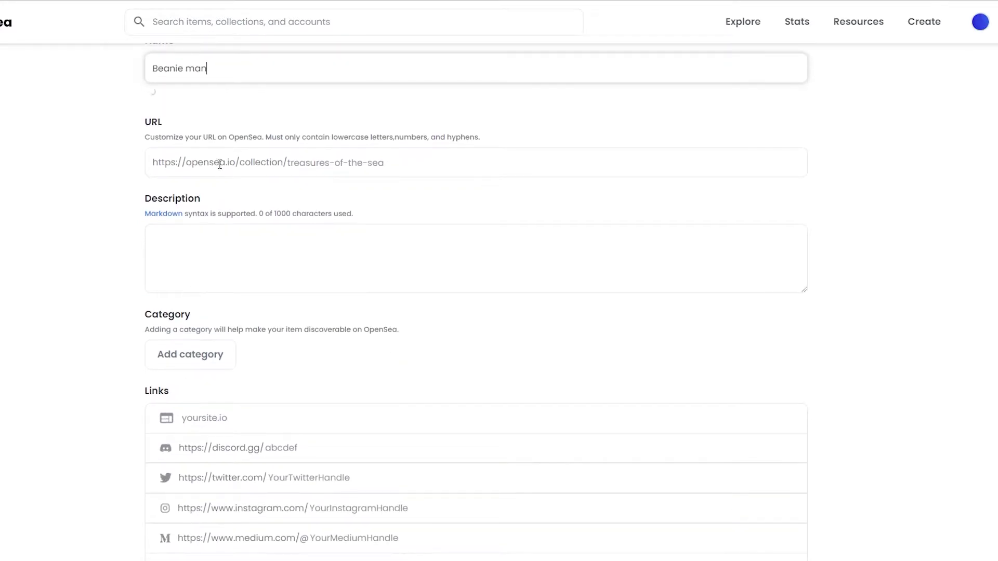
{"action": "left_click", "coordinate": [219, 164]}
Step: Append "#32" to the collection name so it reads "Beanie man#32"
{"action": "scroll", "coordinate": [261, 193], "scroll_direction": "up", "scroll_amount": 3}
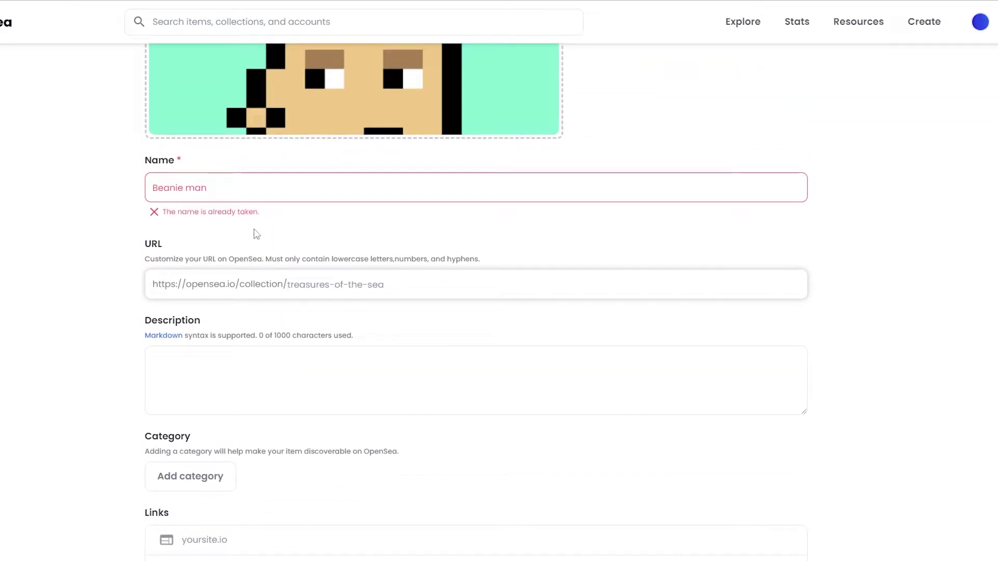
{"action": "left_click", "coordinate": [214, 190]}
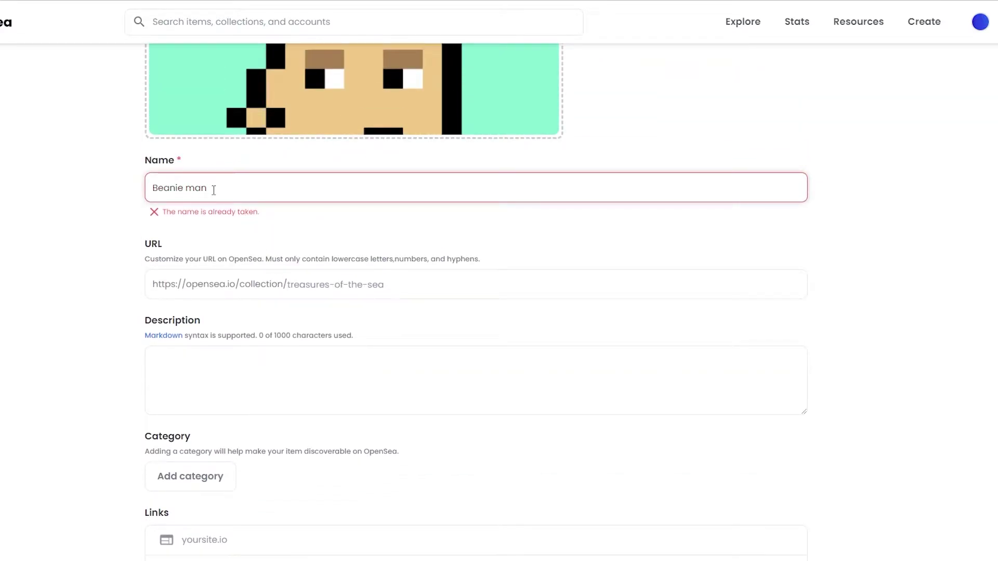
{"action": "key", "text": "BackSpace"}
{"action": "type", "text": "#32"}
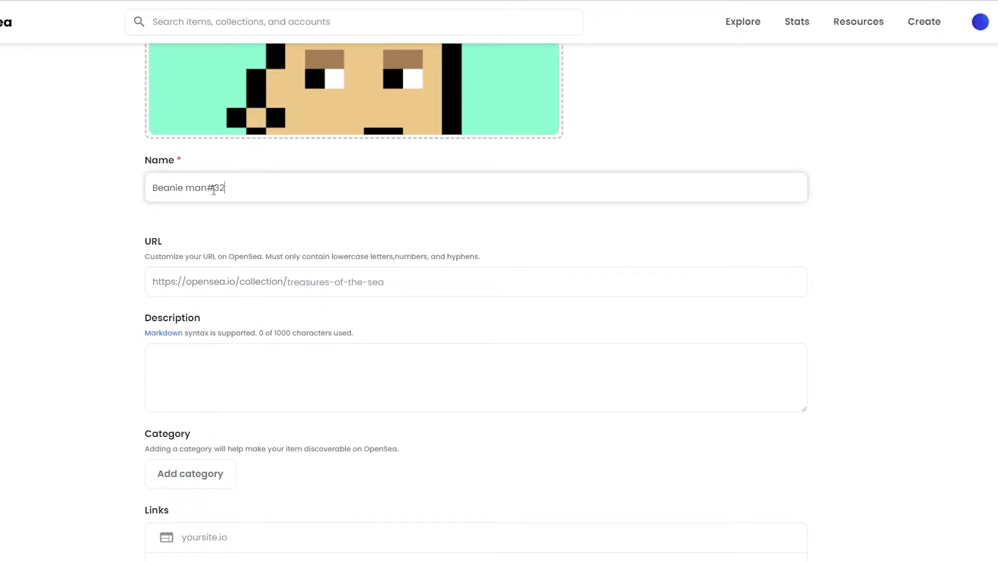
Step: Copy the collection name into the URL field and remove its space so the ending reads "Beanieman#32"
{"action": "left_click_drag", "start_coordinate": [214, 190], "coordinate": [236, 193]}
{"action": "key", "text": "ctrl+a"}
{"action": "key", "text": "ctrl+c"}
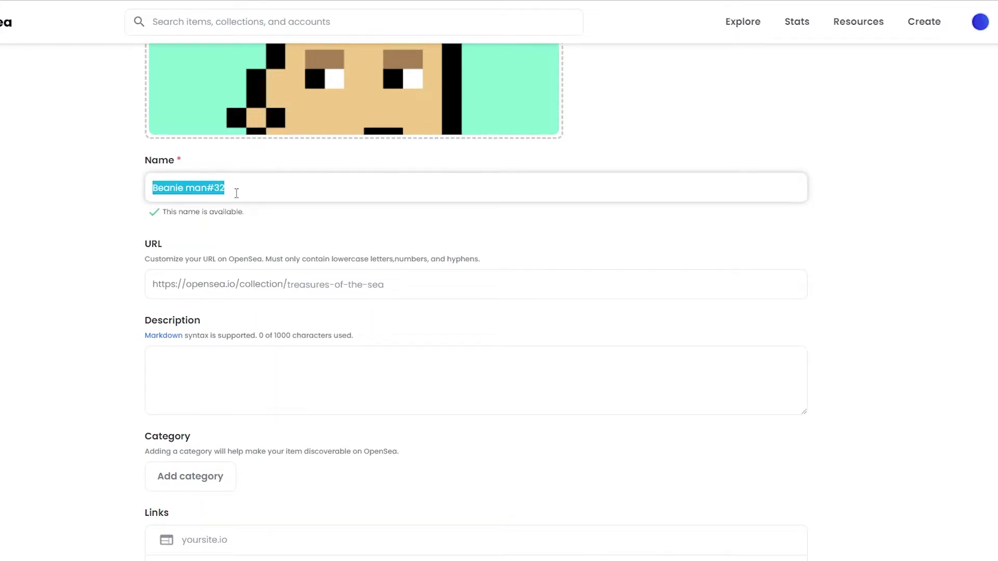
{"action": "left_click", "coordinate": [364, 294]}
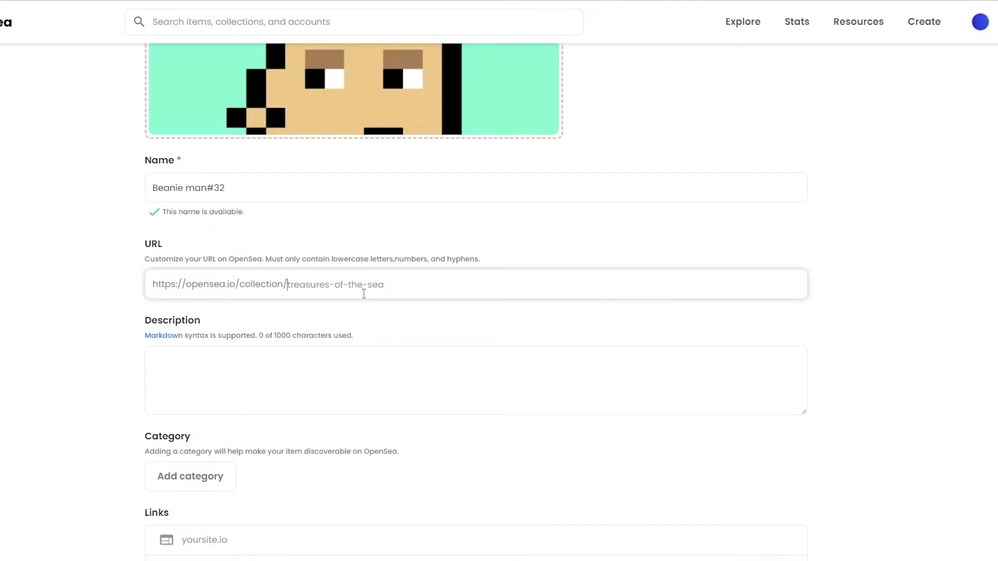
{"action": "key", "text": "ctrl+v"}
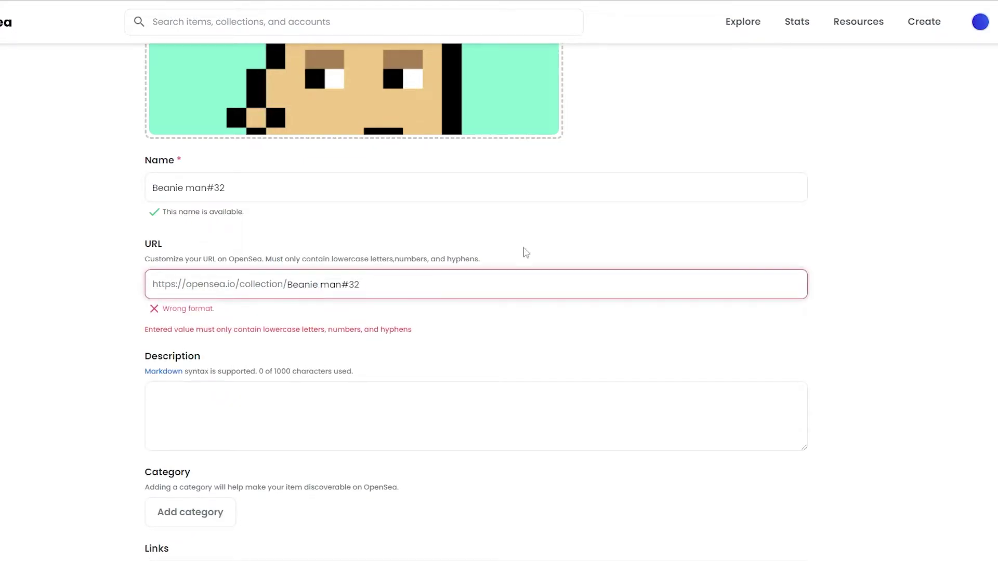
{"action": "key", "text": "BackSpace"}
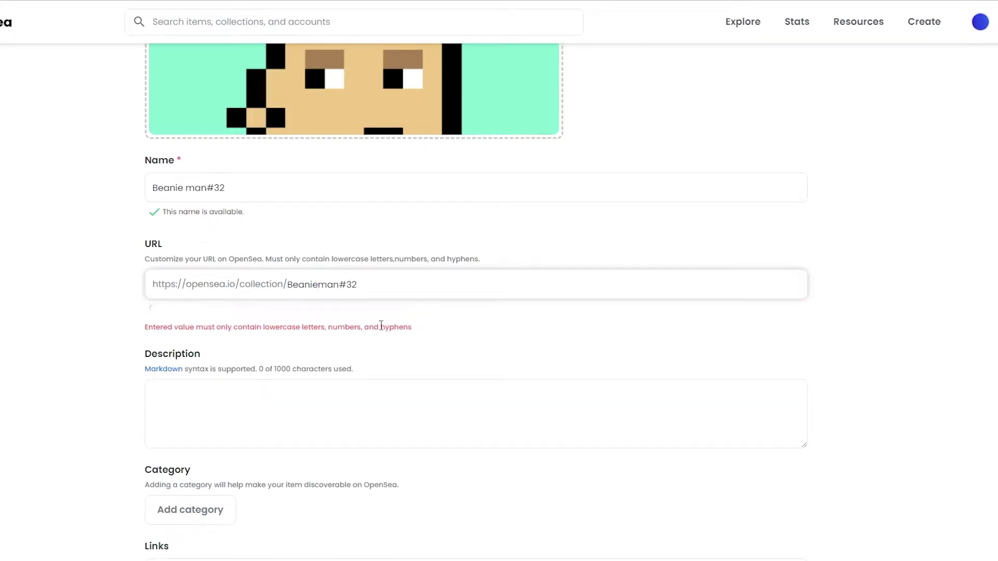
Step: Fill the collection's description with the copied name "Beanie man#32"
{"action": "scroll", "coordinate": [210, 326], "scroll_direction": "down", "scroll_amount": 2}
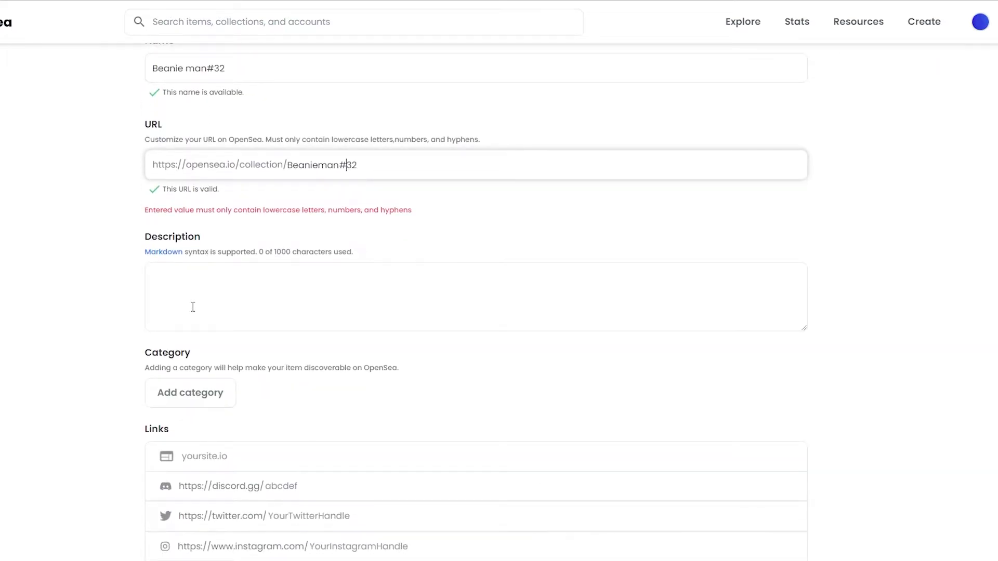
{"action": "left_click", "coordinate": [193, 306]}
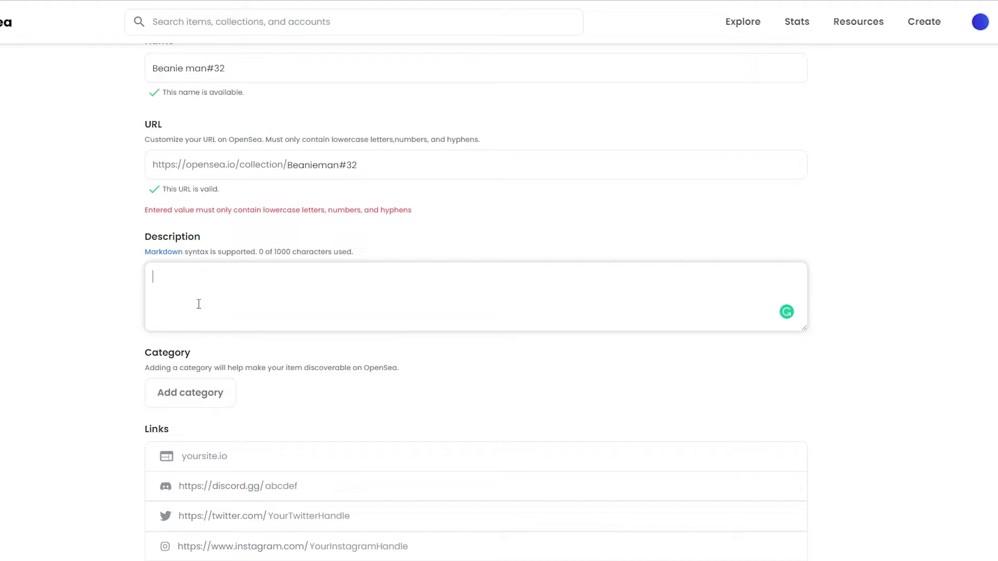
{"action": "key", "text": "ctrl+v"}
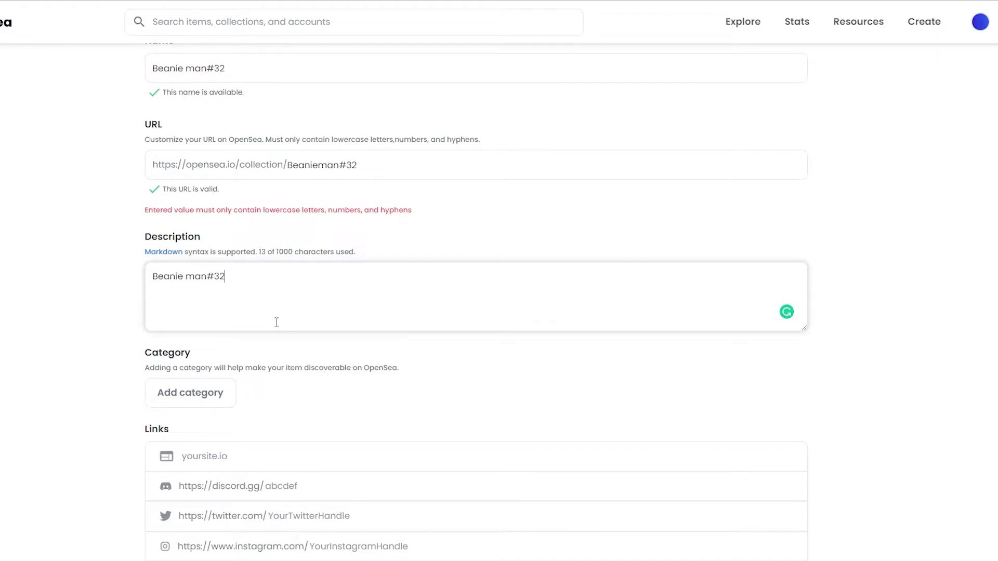
Step: Leave the category and links empty and set the royalties percentage fee to 2.5
{"action": "scroll", "coordinate": [208, 317], "scroll_direction": "down", "scroll_amount": 3}
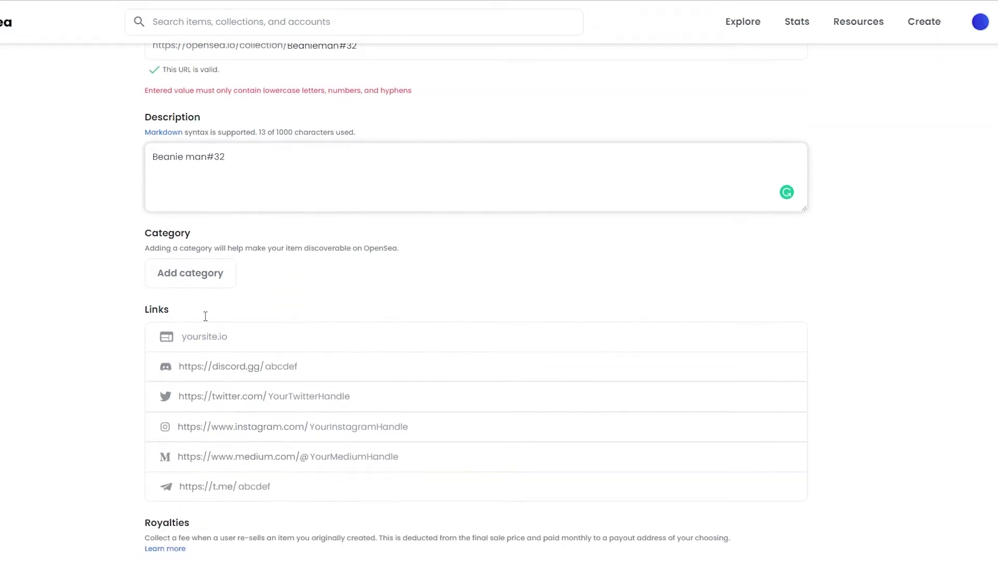
{"action": "scroll", "coordinate": [245, 288], "scroll_direction": "down", "scroll_amount": 1}
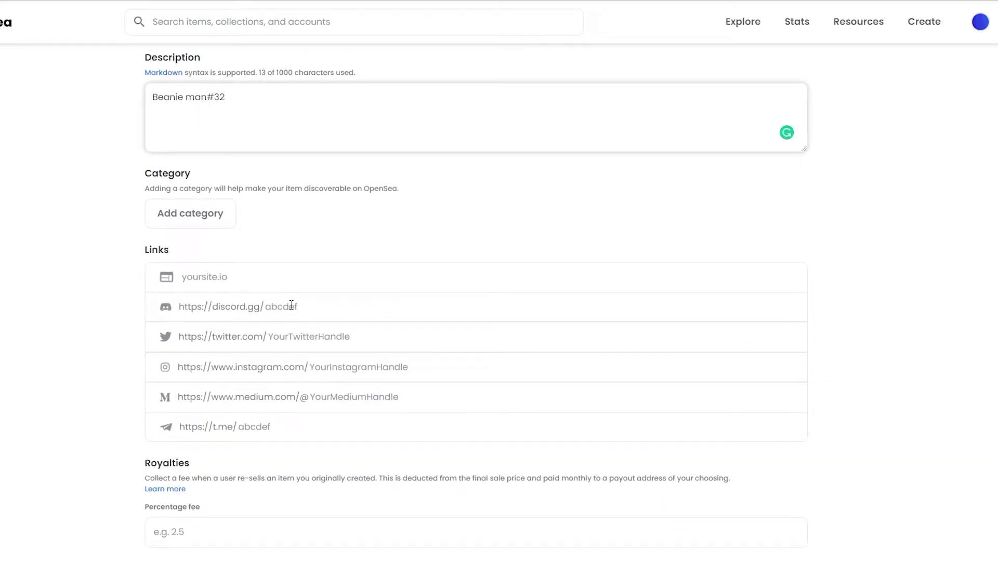
{"action": "scroll", "coordinate": [229, 297], "scroll_direction": "down", "scroll_amount": 1}
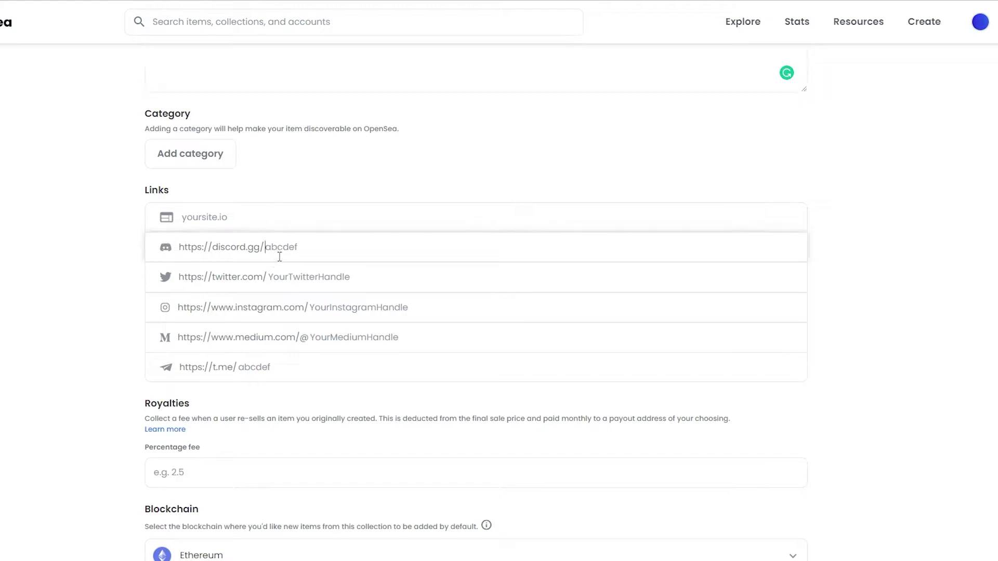
{"action": "left_click", "coordinate": [274, 360]}
{"action": "scroll", "coordinate": [274, 360], "scroll_direction": "down", "scroll_amount": 2}
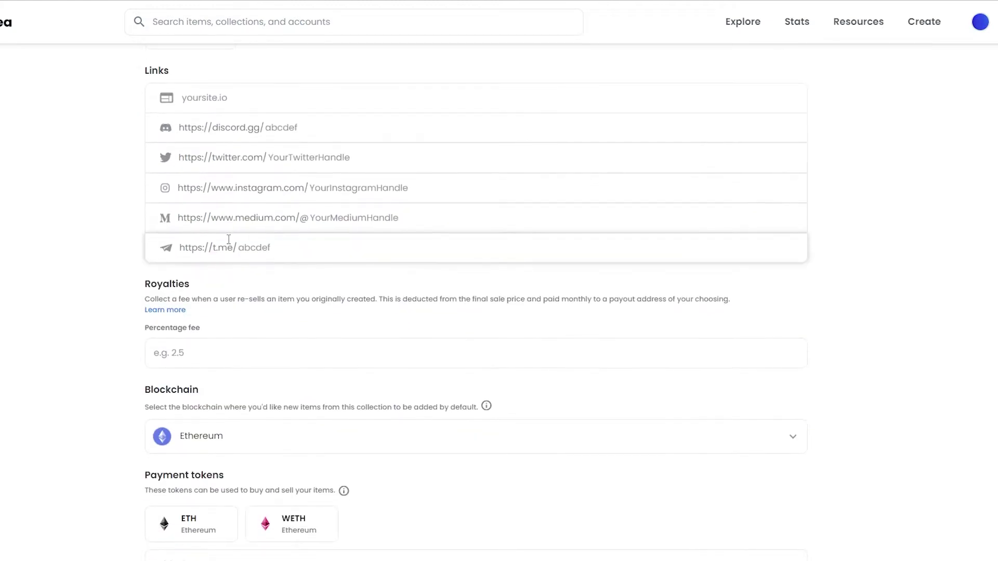
{"action": "scroll", "coordinate": [272, 305], "scroll_direction": "up", "scroll_amount": 1}
{"action": "scroll", "coordinate": [209, 353], "scroll_direction": "down", "scroll_amount": 1}
{"action": "left_click", "coordinate": [209, 353]}
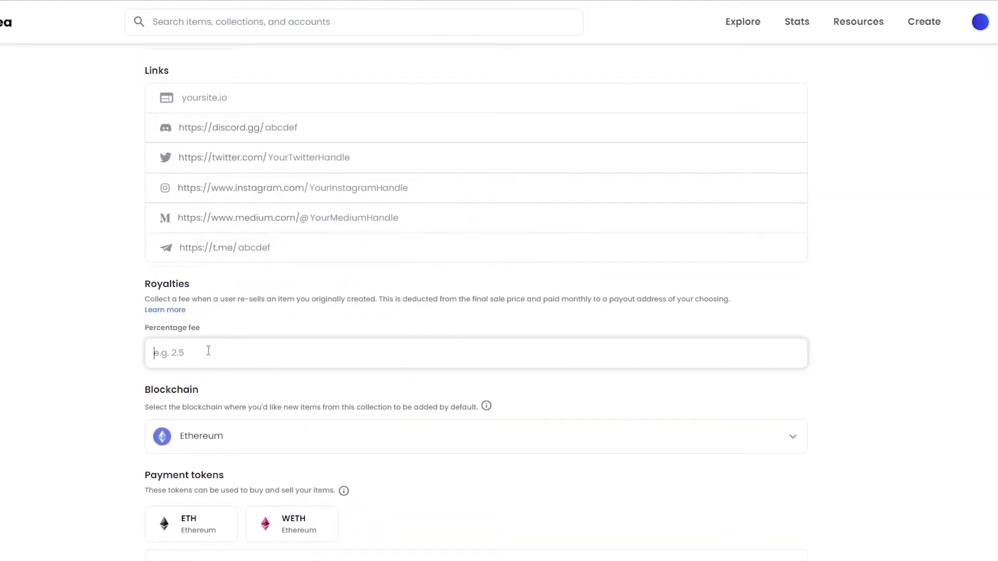
{"action": "type", "text": "2.5"}
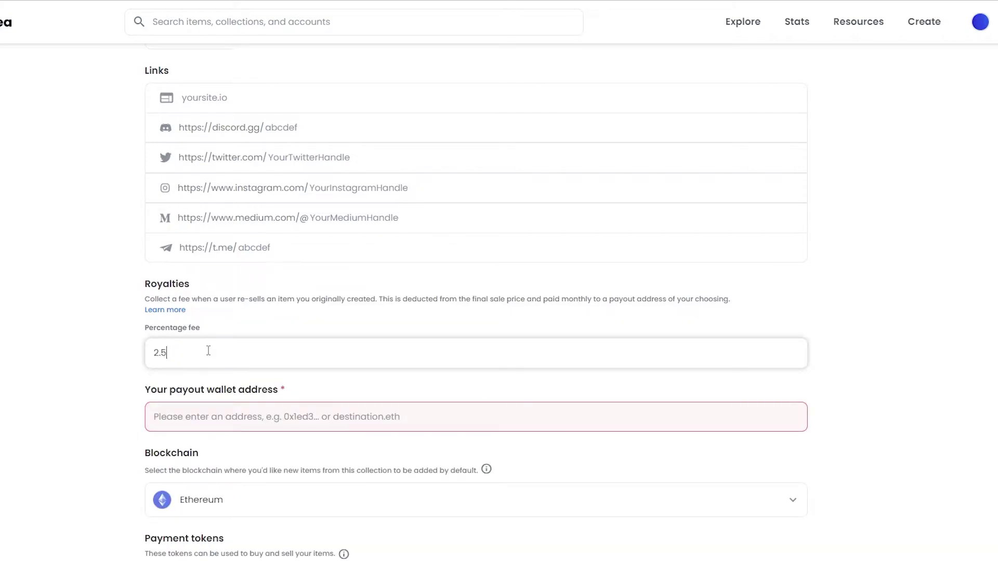
Step: Copy the Account 1 wallet address from MetaMask and paste it as the payout wallet address in the OpenSea collection form
{"action": "scroll", "coordinate": [207, 350], "scroll_direction": "down", "scroll_amount": 2}
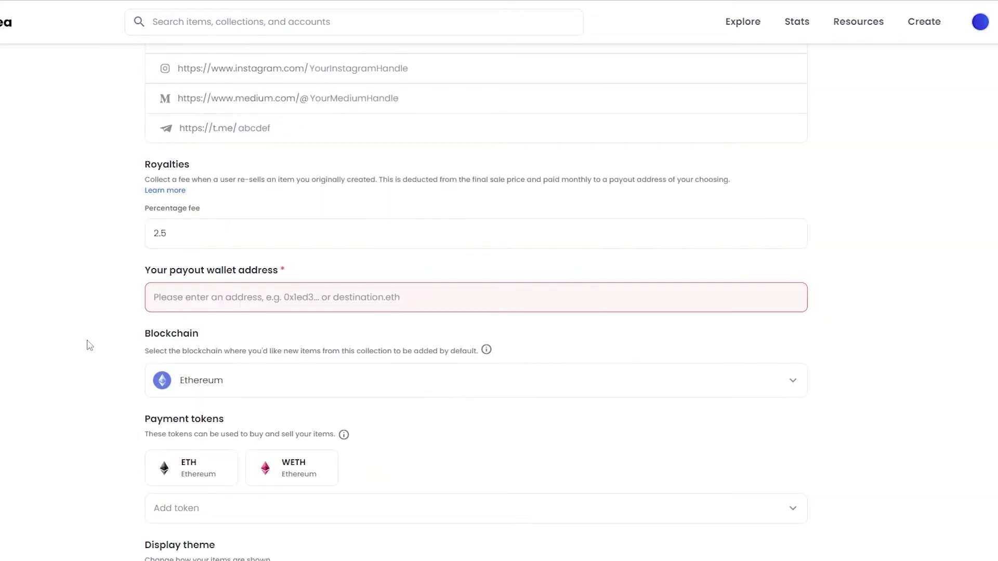
{"action": "left_click", "coordinate": [203, 288]}
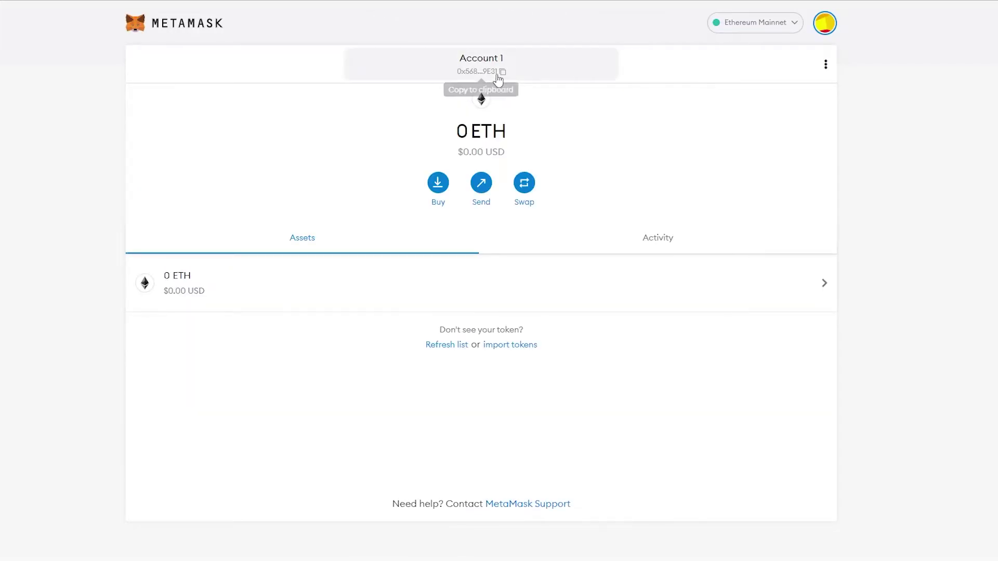
{"action": "left_click", "coordinate": [492, 76]}
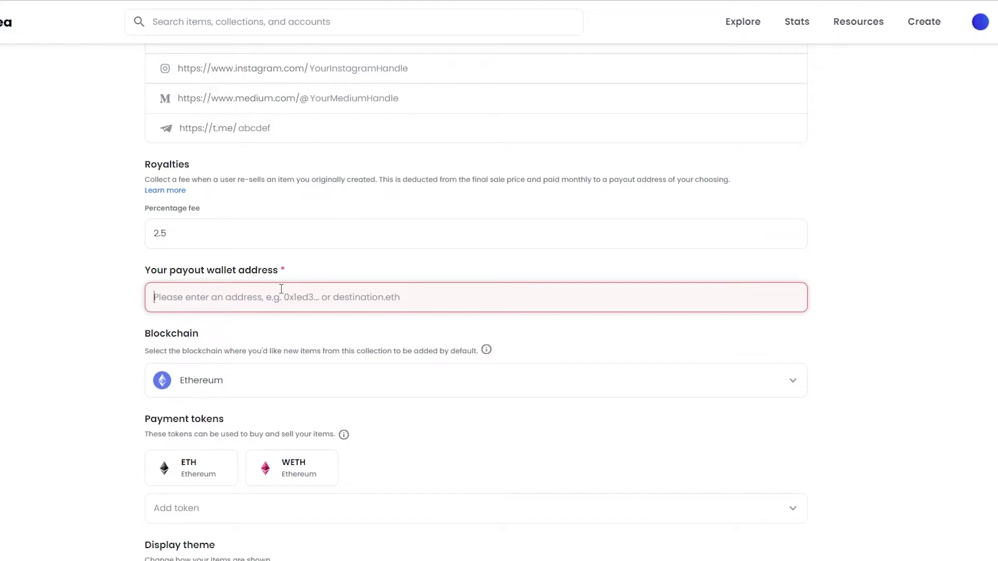
{"action": "key", "text": "ctrl+v"}
{"action": "scroll", "coordinate": [372, 328], "scroll_direction": "down", "scroll_amount": 2}
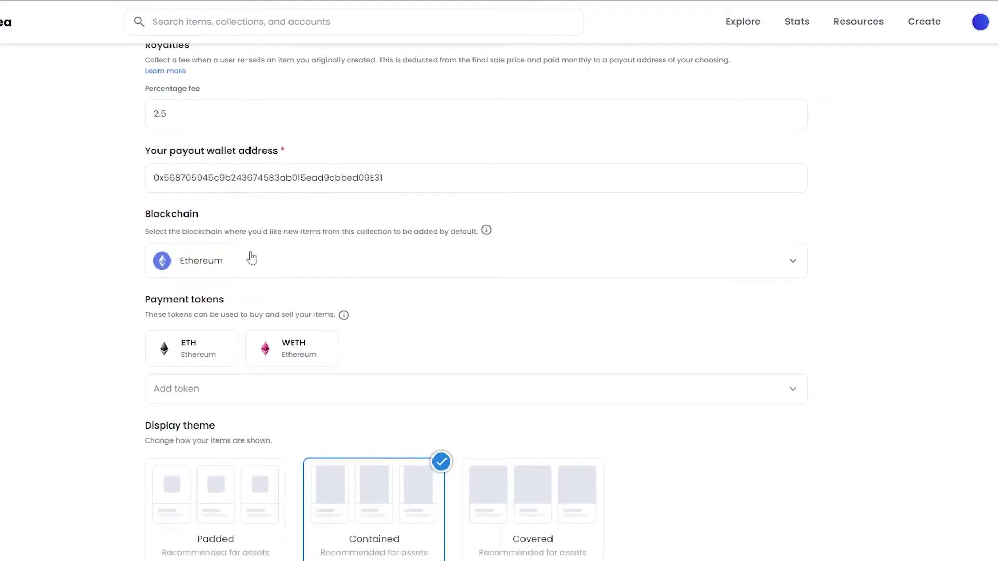
Step: Open the blockchain choices, then examine the current gas prices and estimated transfer costs on Etherscan's Ethereum Gas Tracker
{"action": "left_click", "coordinate": [224, 264]}
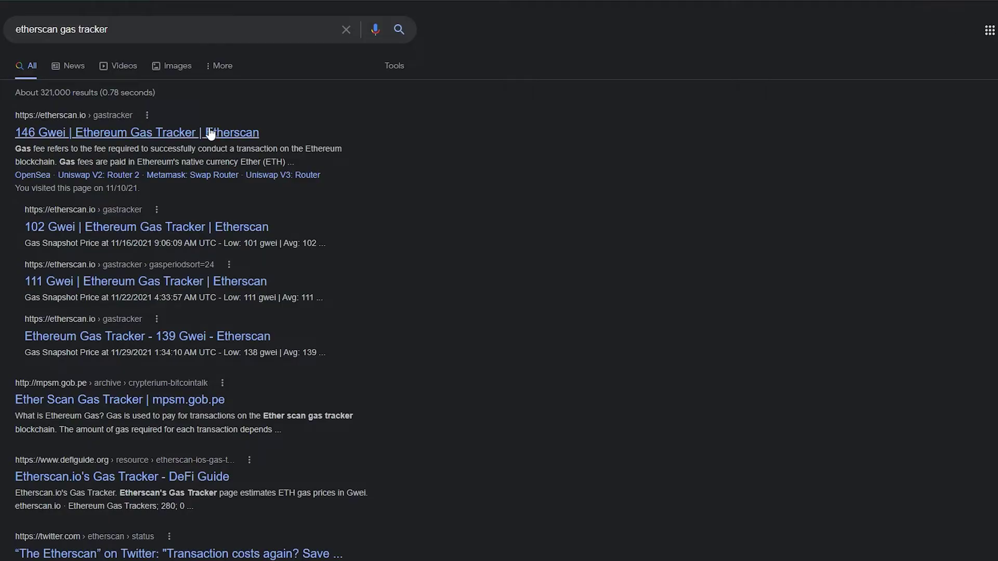
{"action": "left_click", "coordinate": [123, 132]}
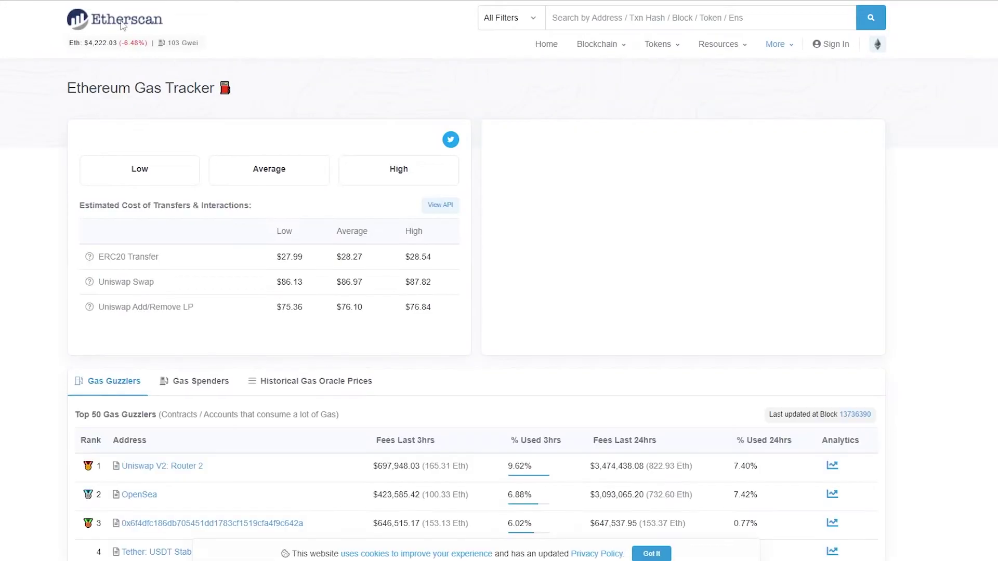
{"action": "scroll", "coordinate": [329, 163], "scroll_direction": "down", "scroll_amount": 1}
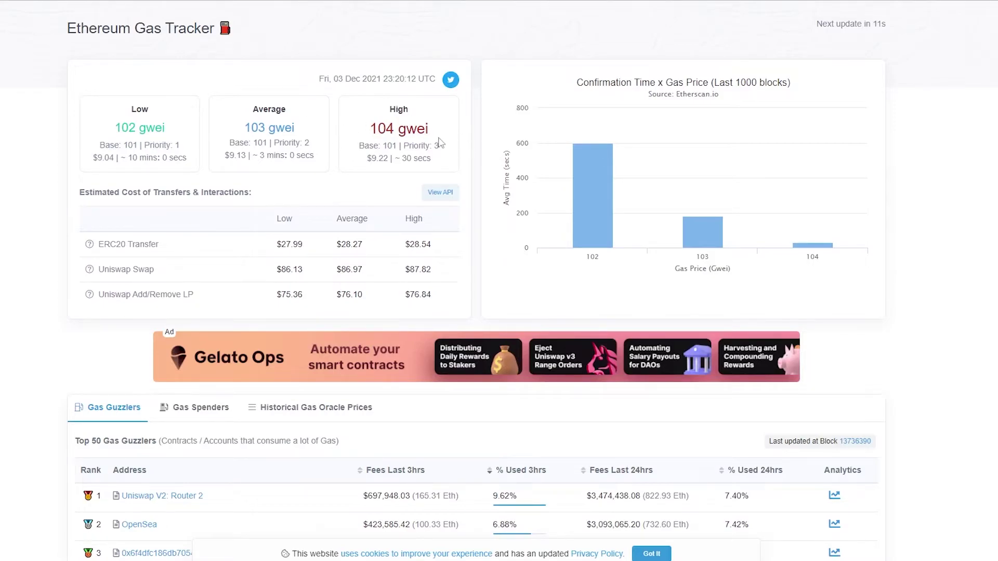
{"action": "double_click", "coordinate": [400, 133]}
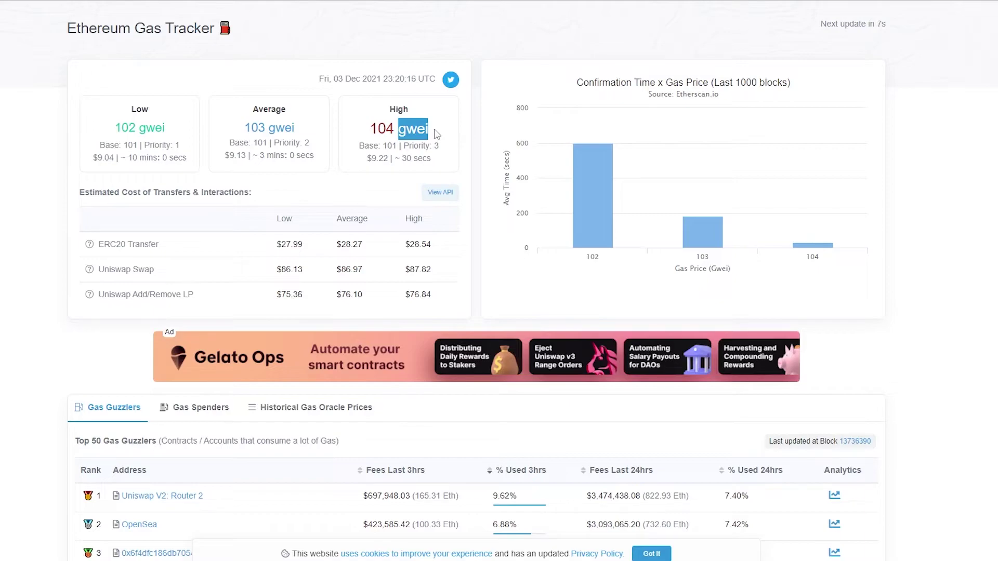
{"action": "left_click", "coordinate": [407, 207]}
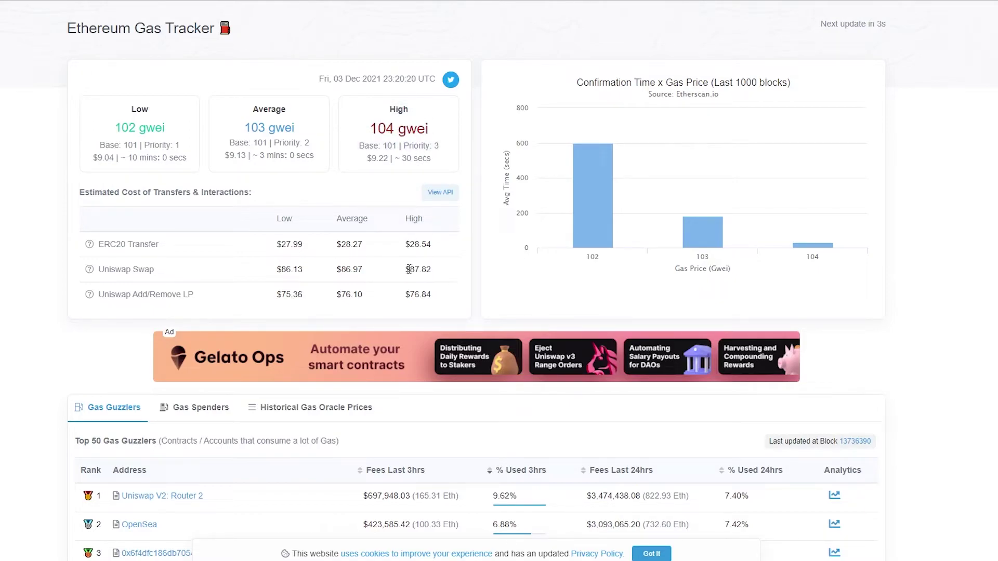
{"action": "left_click_drag", "start_coordinate": [409, 269], "coordinate": [419, 270]}
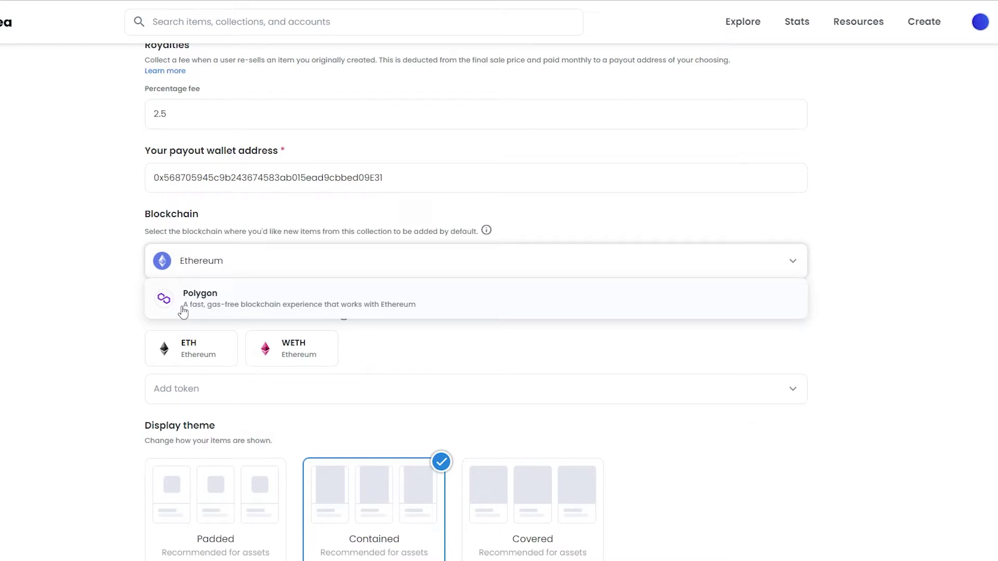
Step: Set the collection's blockchain to Polygon and add DAI as an extra payment token
{"action": "left_click", "coordinate": [209, 314]}
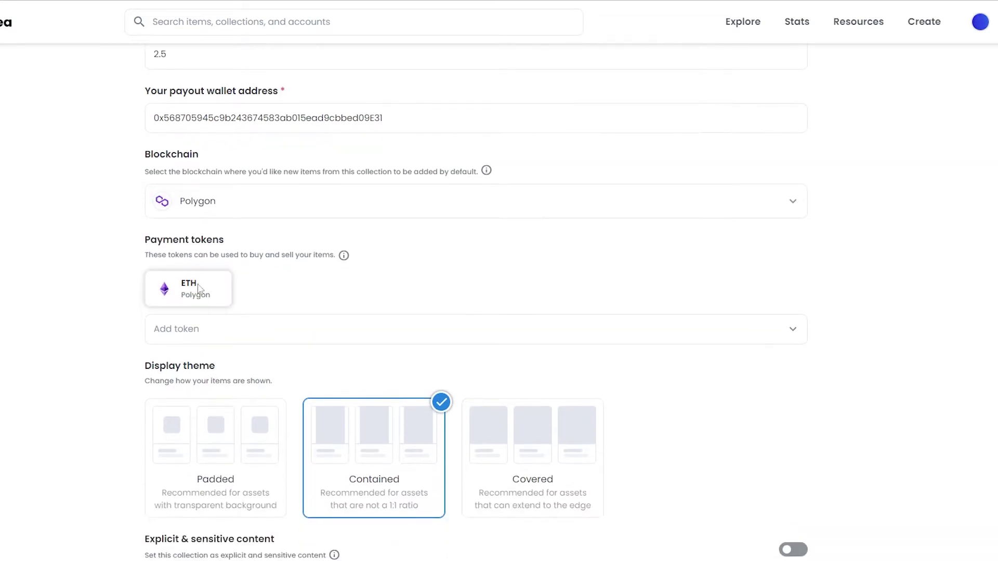
{"action": "left_click", "coordinate": [182, 330]}
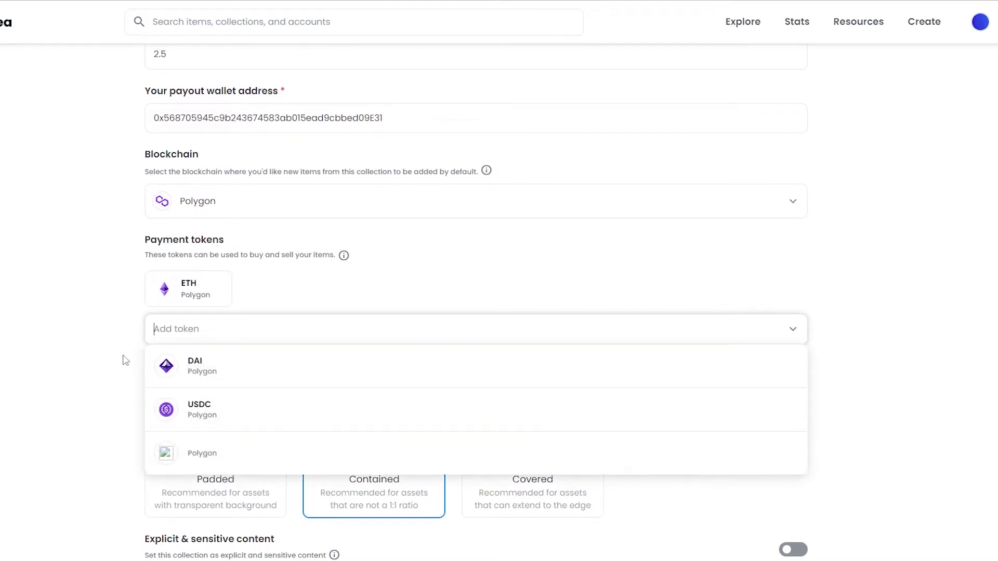
{"action": "scroll", "coordinate": [171, 367], "scroll_direction": "down", "scroll_amount": 1}
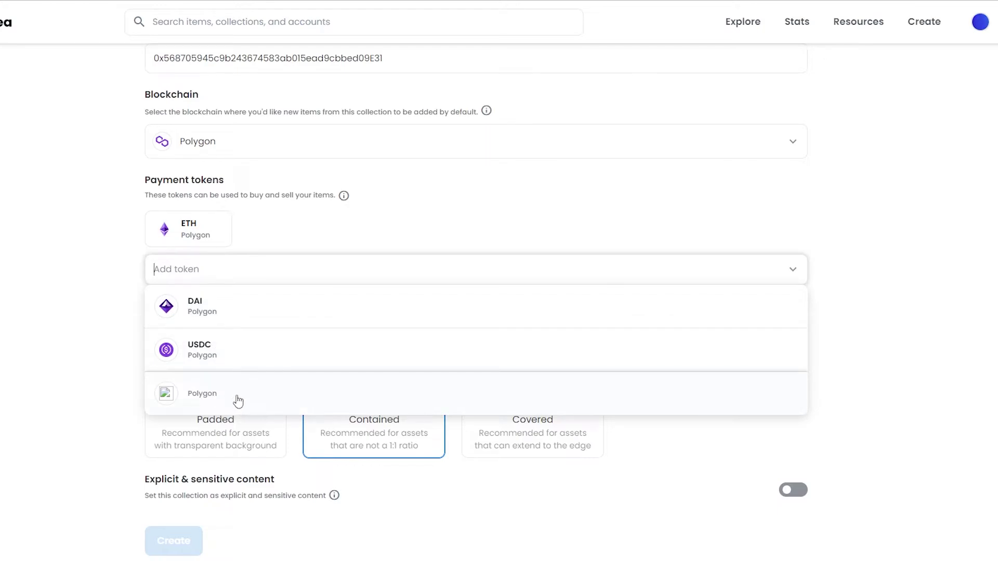
{"action": "left_click", "coordinate": [232, 310]}
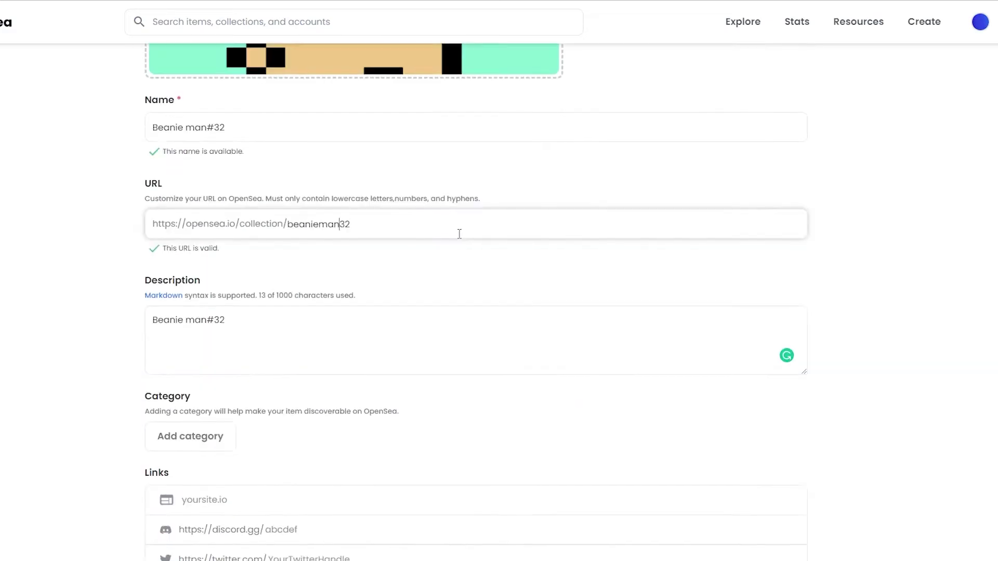
Step: Review the completed form and create the "Beanie man#32" collection
{"action": "scroll", "coordinate": [459, 231], "scroll_direction": "down", "scroll_amount": 10}
{"action": "scroll", "coordinate": [394, 385], "scroll_direction": "up", "scroll_amount": 15}
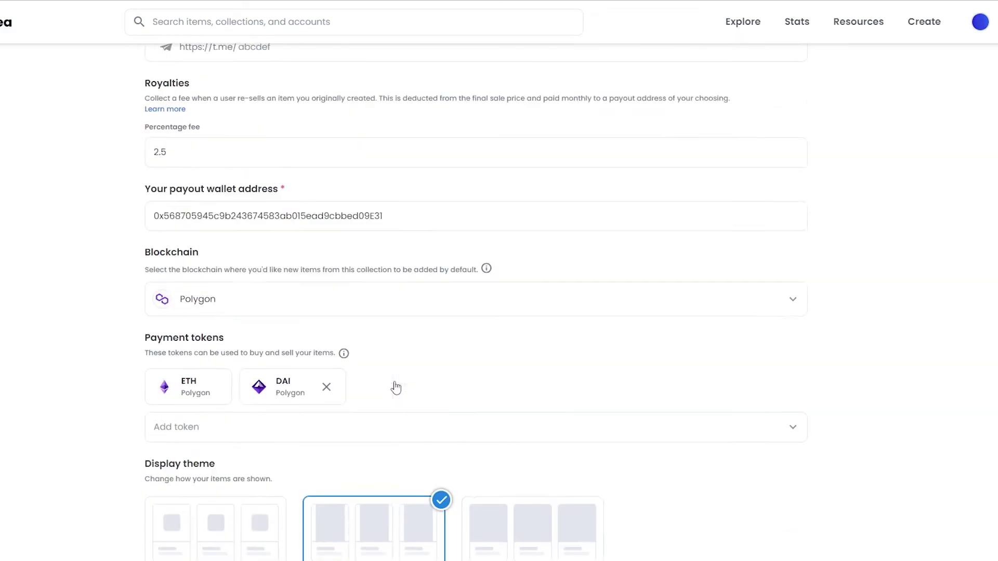
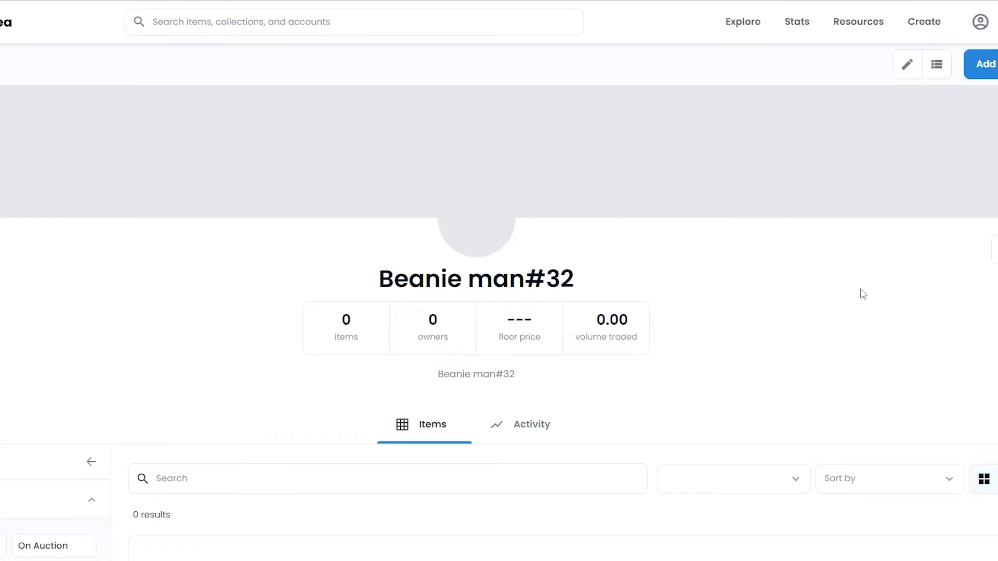
Step: Start a new item in the "Beanie man#32" collection and upload the "nft" picture as its image
{"action": "scroll", "coordinate": [425, 285], "scroll_direction": "down", "scroll_amount": 2}
{"action": "scroll", "coordinate": [446, 374], "scroll_direction": "down", "scroll_amount": 2}
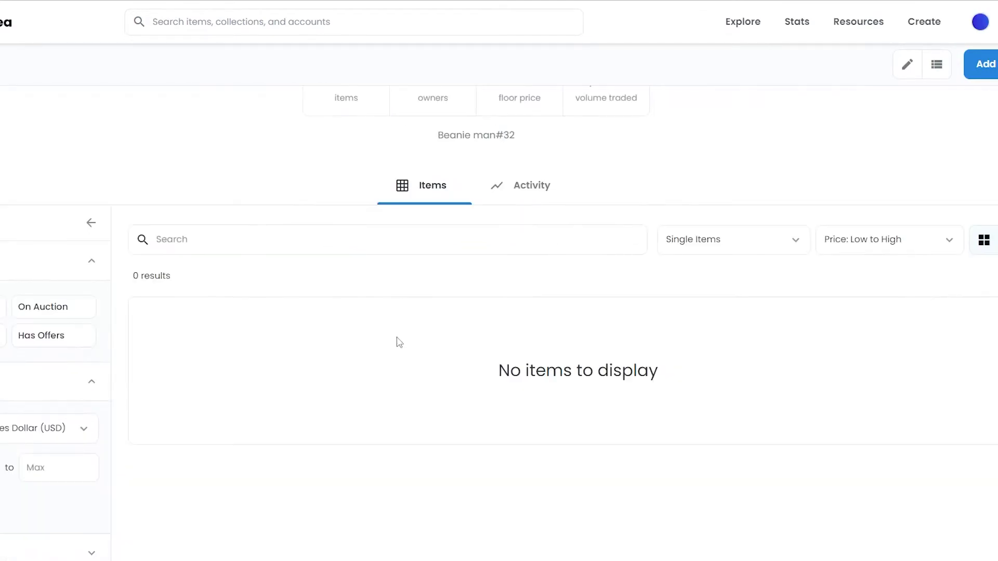
{"action": "left_click", "coordinate": [981, 64]}
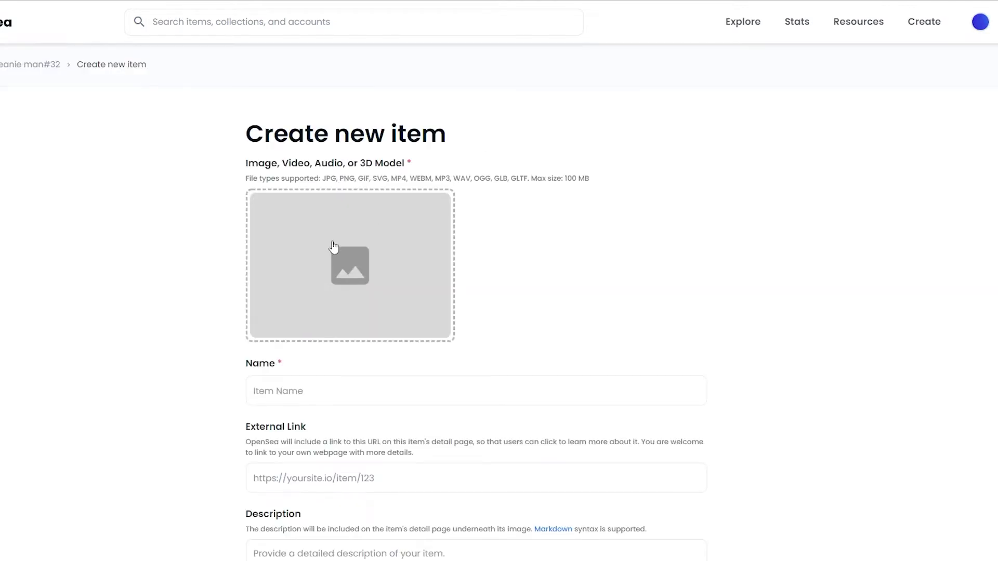
{"action": "left_click", "coordinate": [334, 247]}
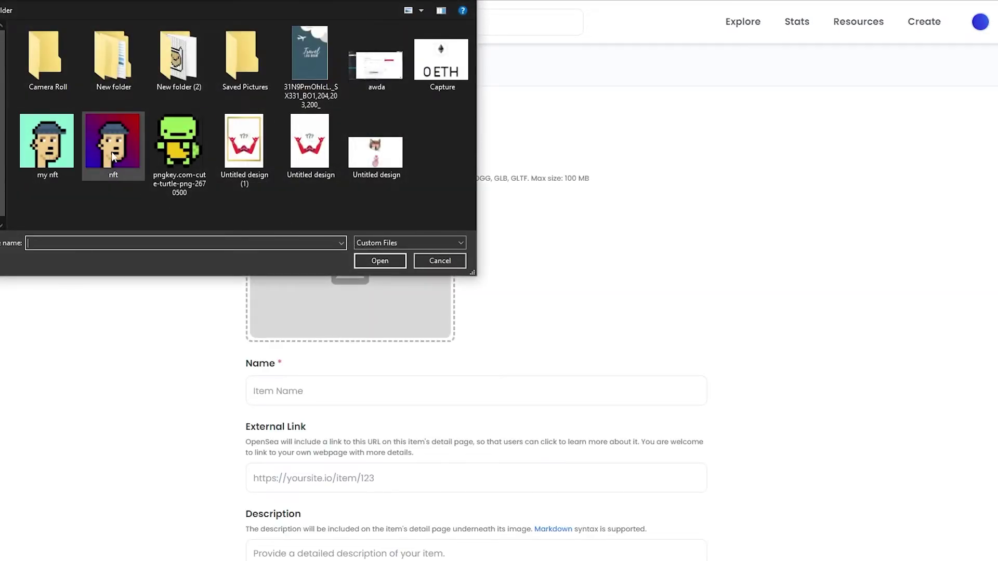
{"action": "left_click", "coordinate": [108, 154]}
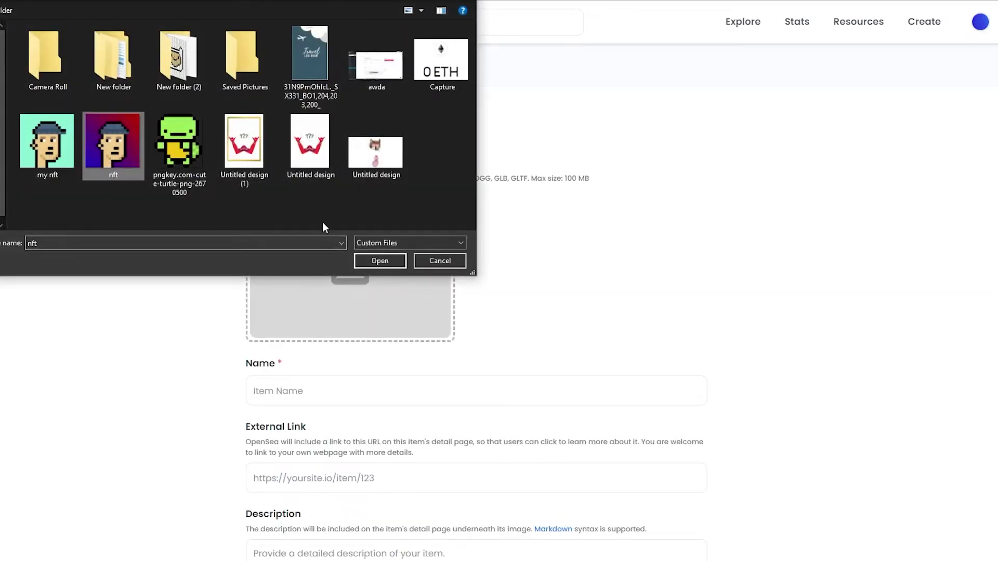
{"action": "left_click", "coordinate": [373, 259]}
Step: Name the new item "Gradient Beanie Man"
{"action": "scroll", "coordinate": [328, 276], "scroll_direction": "down", "scroll_amount": 2}
{"action": "left_click", "coordinate": [323, 279]}
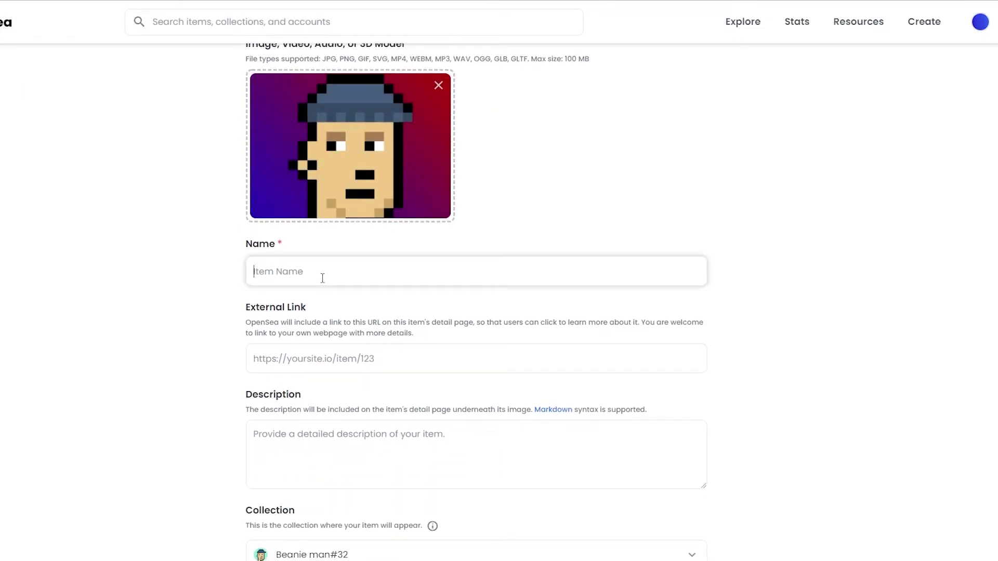
{"action": "type", "text": "Gradient Beanie Man"}
Step: Leave the item's external link and description empty and keep "Beanie man#32" as its collection
{"action": "scroll", "coordinate": [227, 291], "scroll_direction": "down", "scroll_amount": 2}
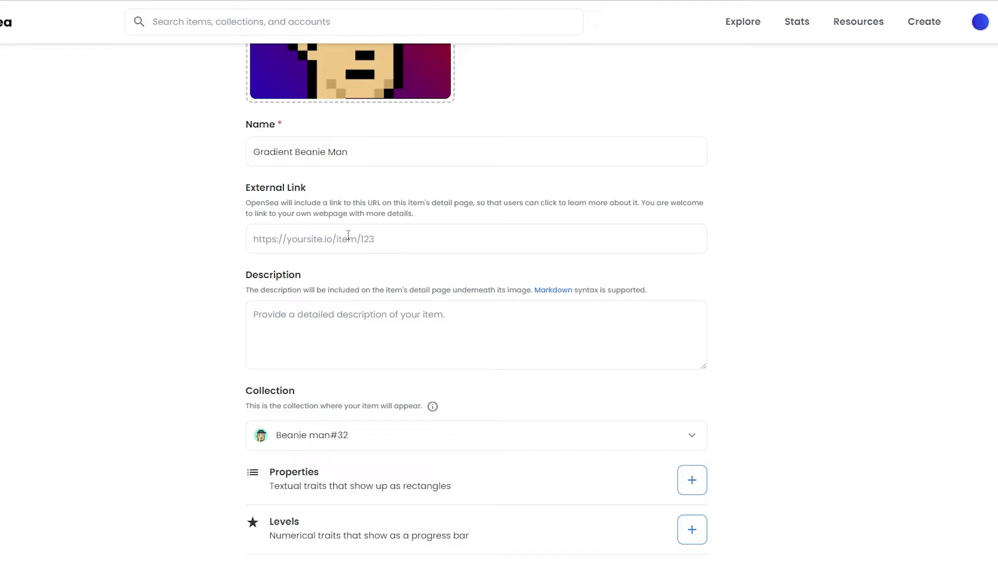
{"action": "scroll", "coordinate": [349, 235], "scroll_direction": "down", "scroll_amount": 1}
{"action": "left_click", "coordinate": [338, 251]}
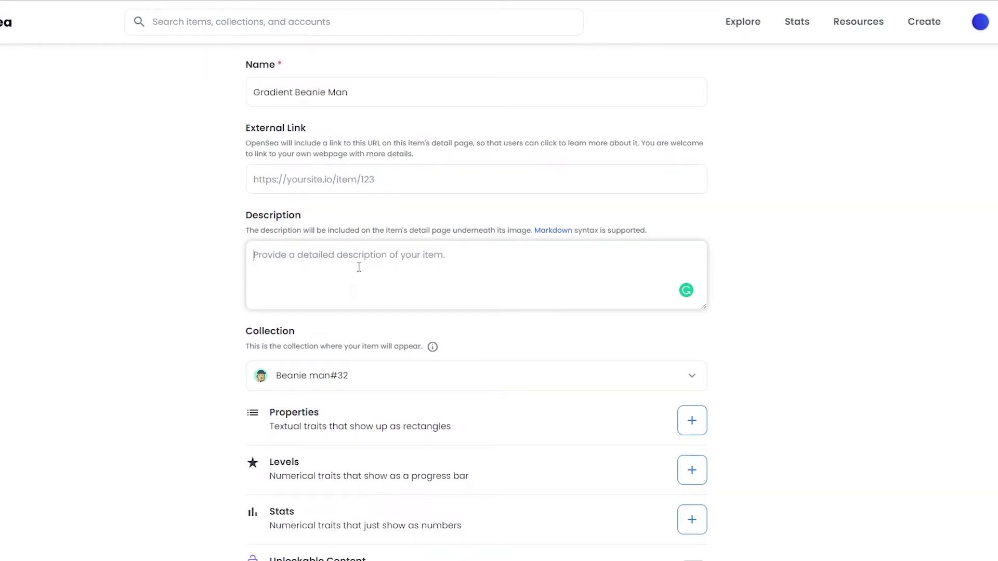
{"action": "scroll", "coordinate": [359, 266], "scroll_direction": "down", "scroll_amount": 3}
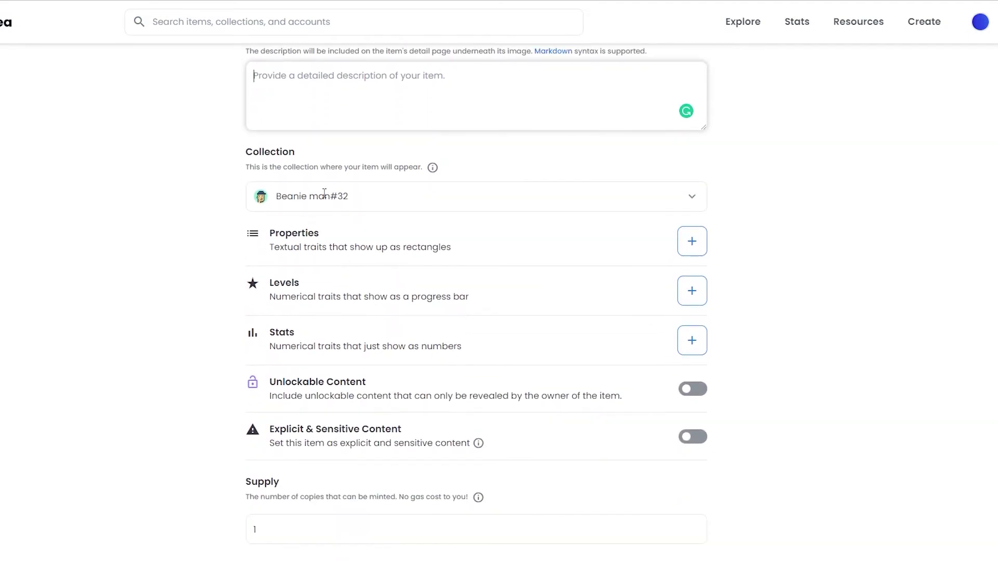
{"action": "left_click", "coordinate": [343, 198]}
{"action": "left_click", "coordinate": [330, 232]}
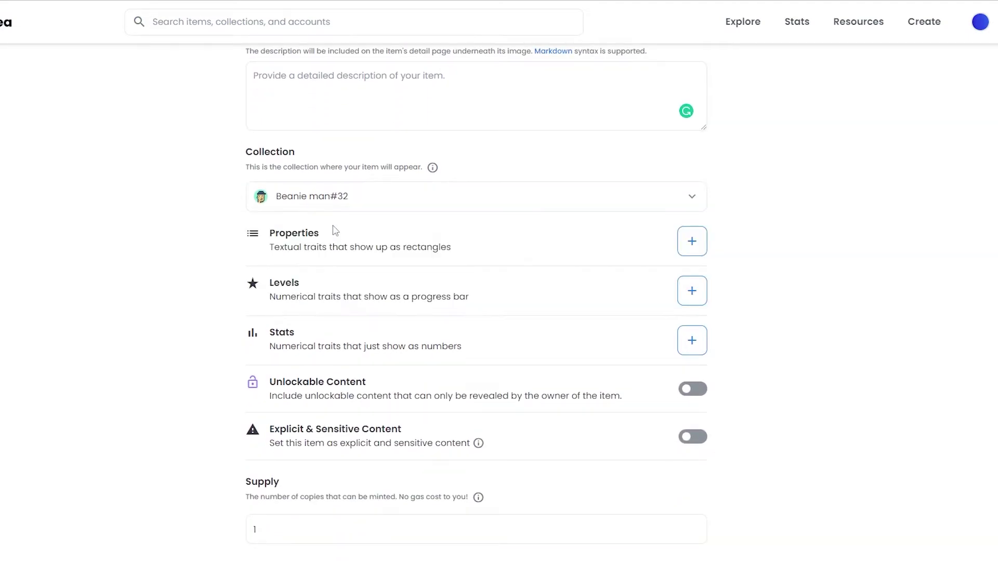
Step: Add a property to the item with the type "background" and the name "Gradient", and save it
{"action": "scroll", "coordinate": [315, 222], "scroll_direction": "down", "scroll_amount": 1}
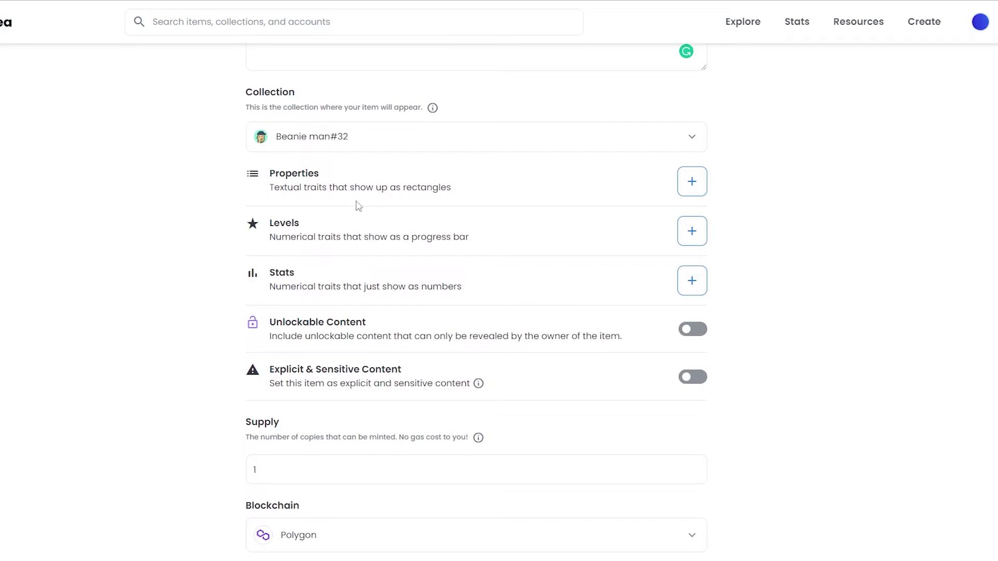
{"action": "left_click", "coordinate": [689, 182]}
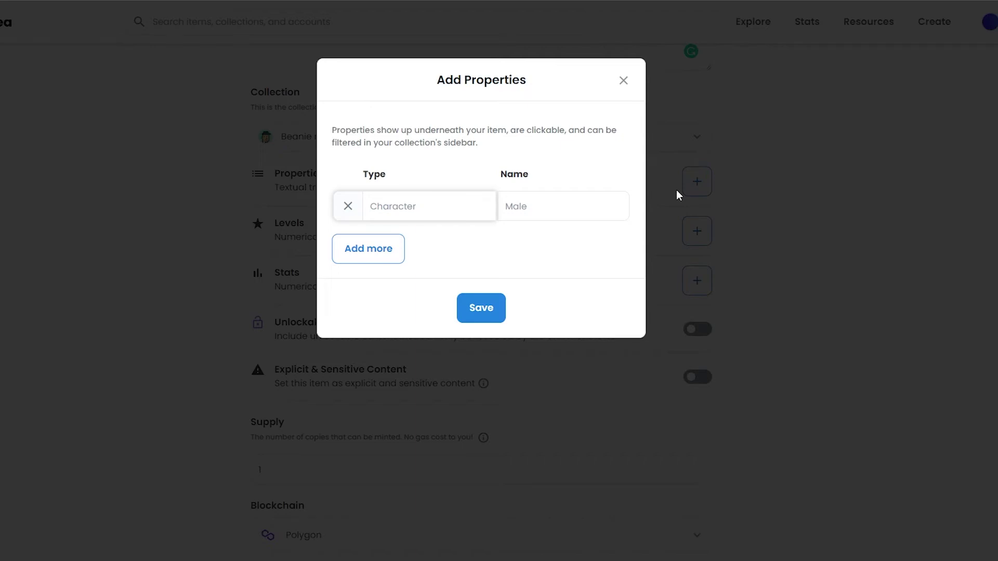
{"action": "type", "text": "background"}
{"action": "left_click", "coordinate": [549, 210]}
{"action": "type", "text": "G"}
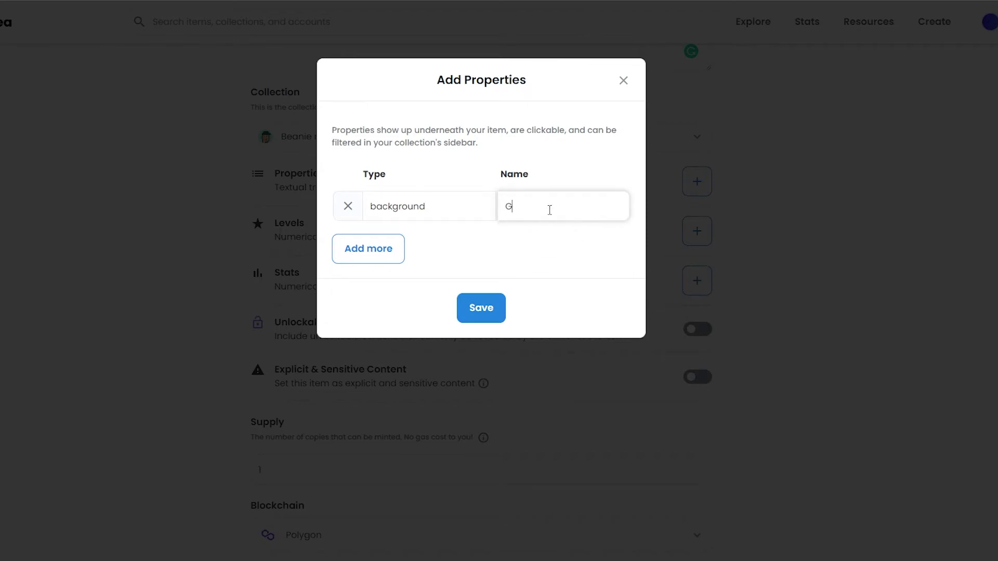
{"action": "type", "text": "radient"}
{"action": "left_click", "coordinate": [481, 307]}
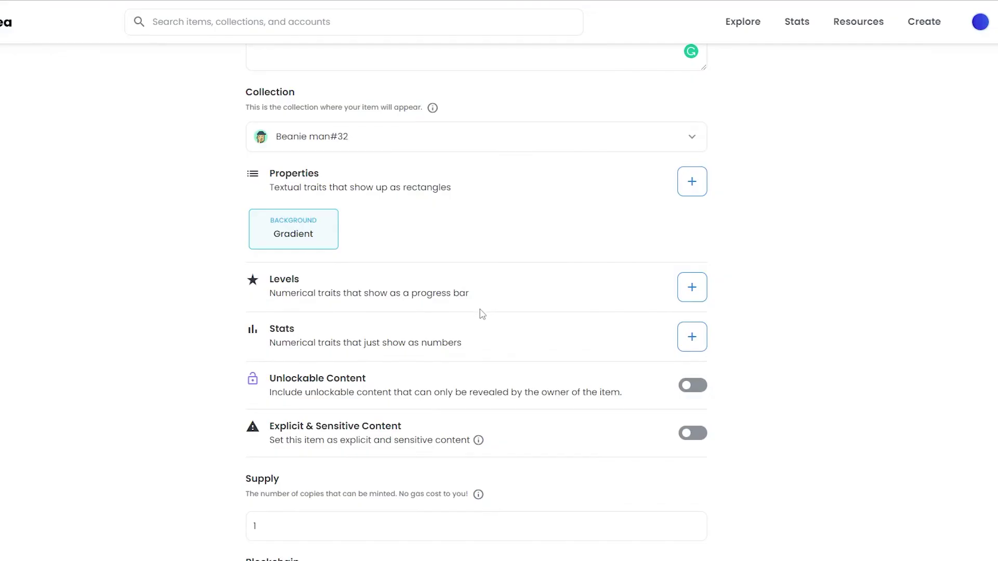
Step: Leave the levels, stats and content options unchanged and enter 1 as the item's supply
{"action": "scroll", "coordinate": [364, 265], "scroll_direction": "down", "scroll_amount": 1}
{"action": "scroll", "coordinate": [356, 263], "scroll_direction": "down", "scroll_amount": 1}
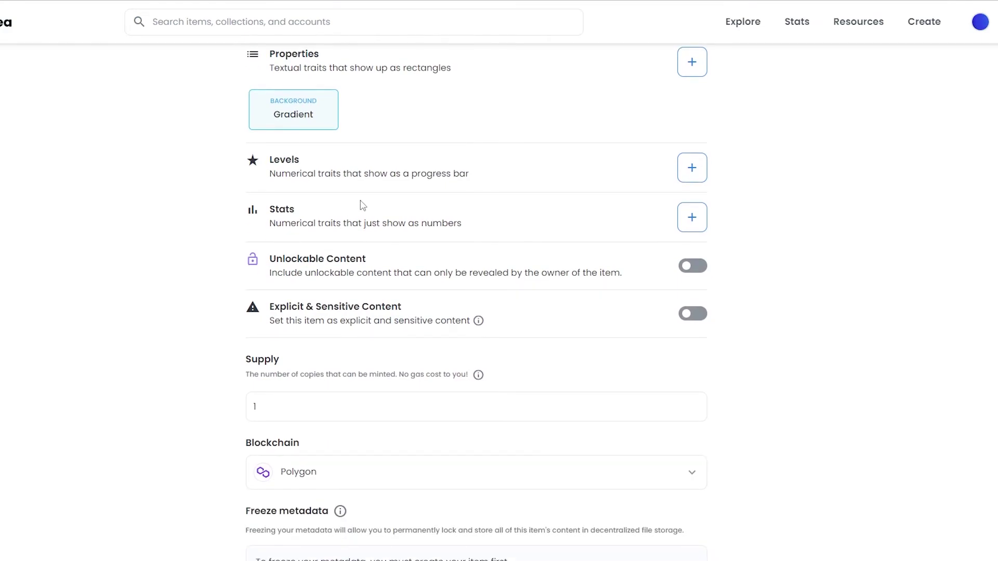
{"action": "scroll", "coordinate": [359, 204], "scroll_direction": "up", "scroll_amount": 3}
{"action": "scroll", "coordinate": [323, 339], "scroll_direction": "down", "scroll_amount": 5}
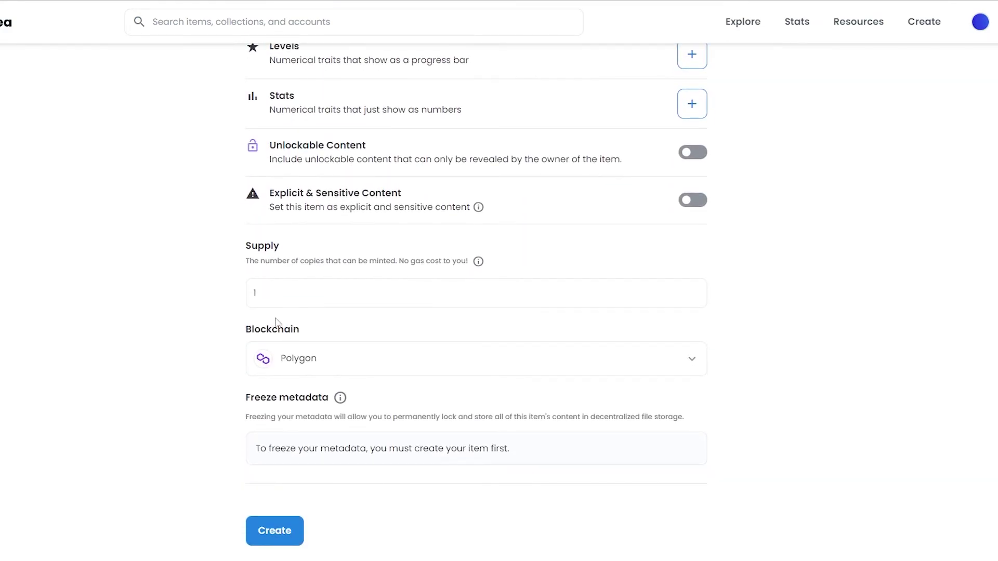
{"action": "left_click", "coordinate": [348, 304]}
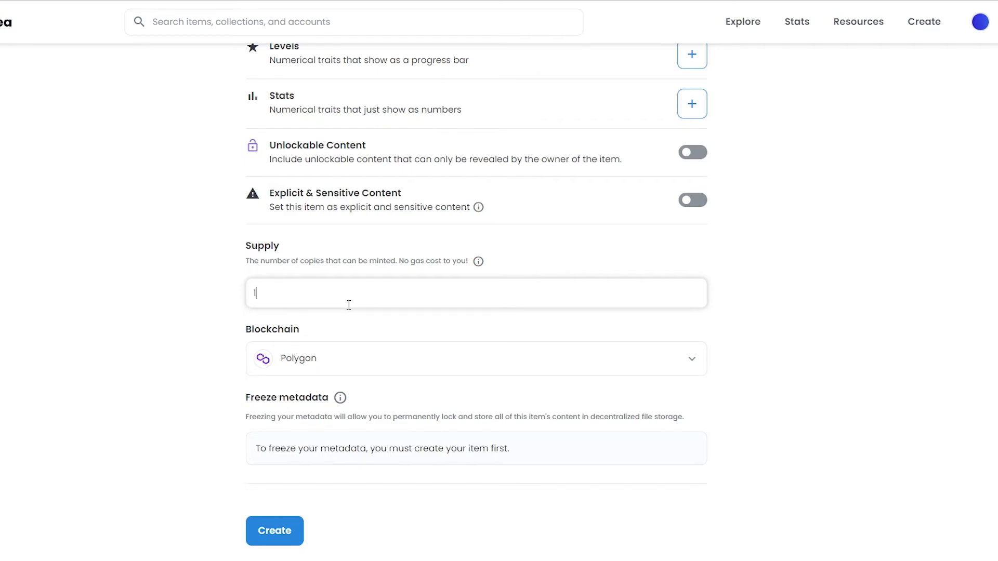
{"action": "key", "text": "BackSpace"}
{"action": "type", "text": "1"}
{"action": "key", "text": "BackSpace"}
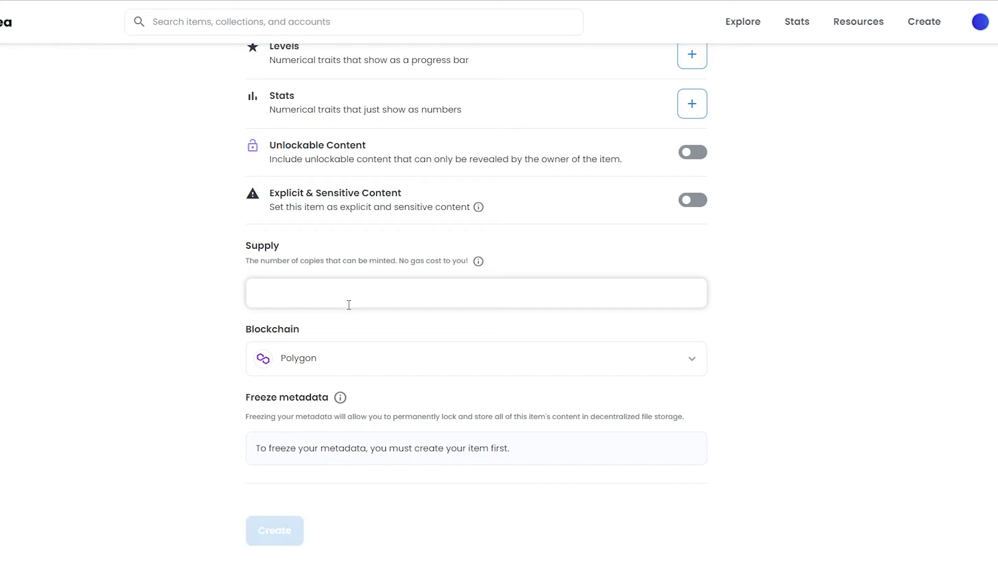
{"action": "type", "text": "1"}
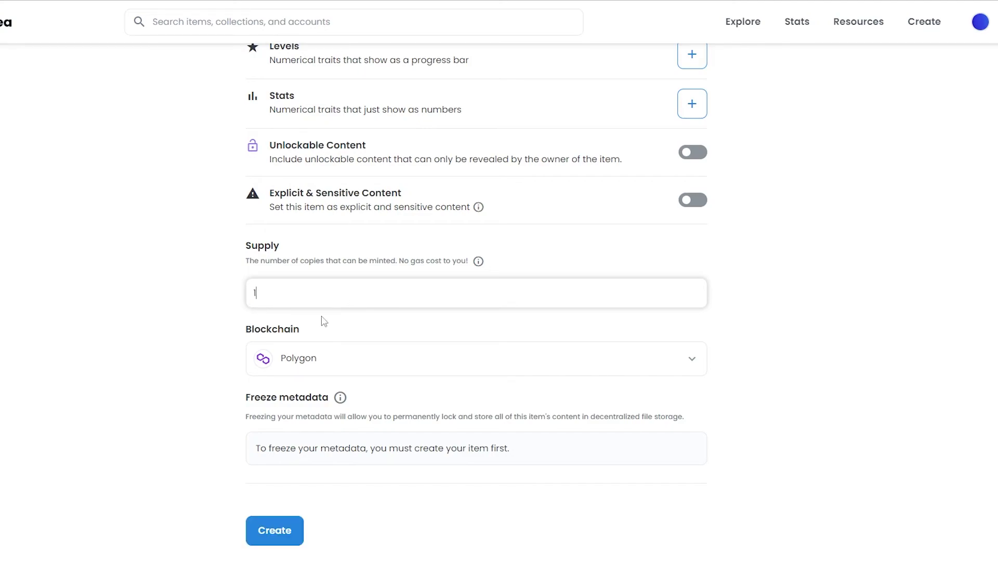
Step: Keep Polygon as the item's blockchain, create the item and dismiss the sharing dialog
{"action": "left_click", "coordinate": [353, 364]}
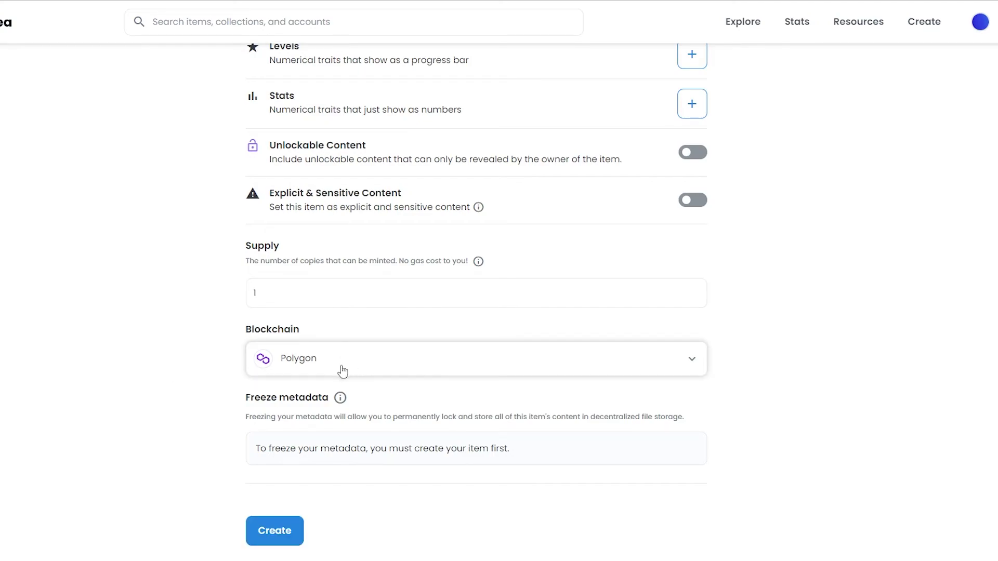
{"action": "left_click", "coordinate": [300, 531]}
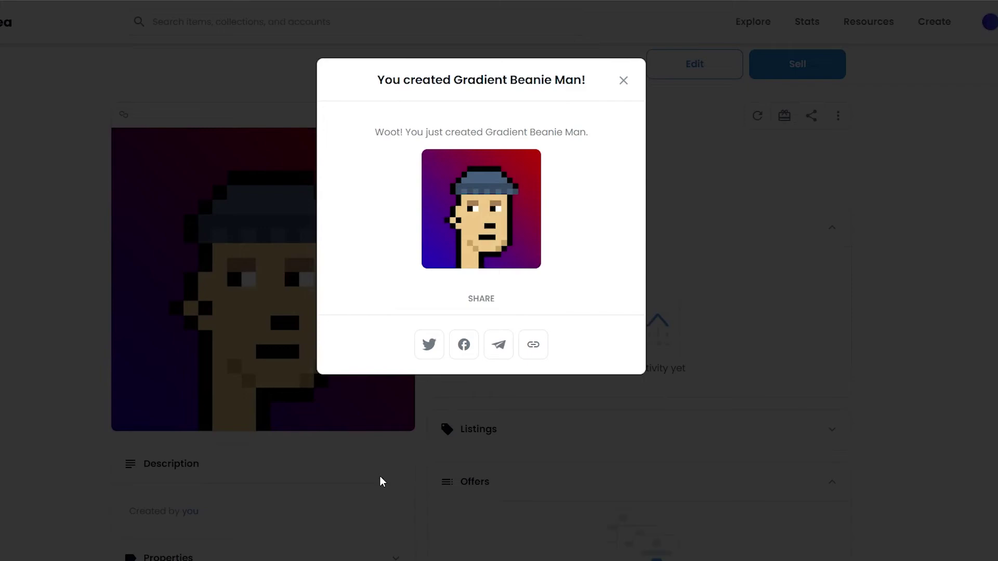
{"action": "left_click", "coordinate": [623, 82]}
Step: Look over the new item's page, including its price history, listings, offers and item activity
{"action": "scroll", "coordinate": [528, 232], "scroll_direction": "down", "scroll_amount": 2}
{"action": "scroll", "coordinate": [528, 232], "scroll_direction": "down", "scroll_amount": 4}
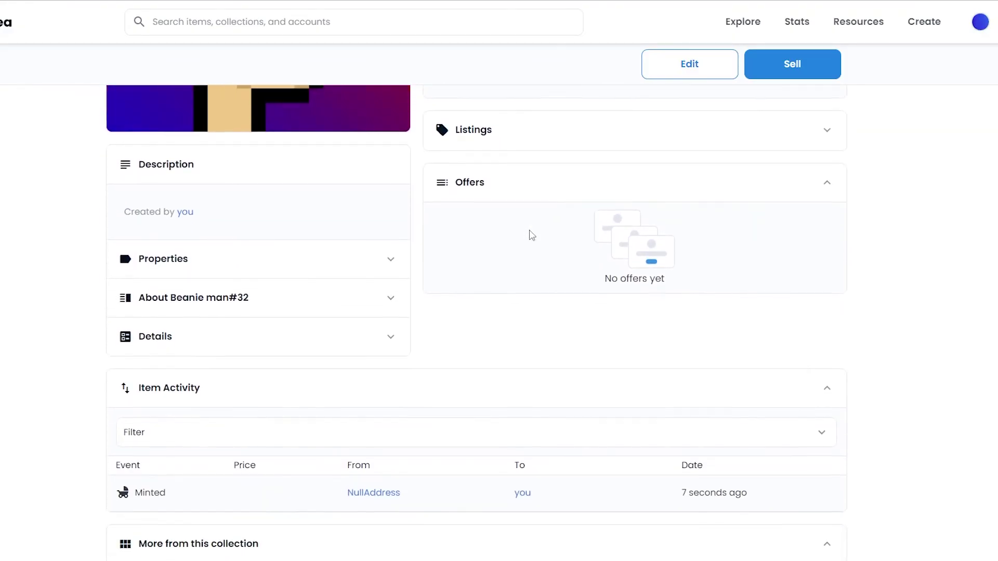
{"action": "scroll", "coordinate": [528, 232], "scroll_direction": "up", "scroll_amount": 2}
{"action": "scroll", "coordinate": [644, 252], "scroll_direction": "down", "scroll_amount": 3}
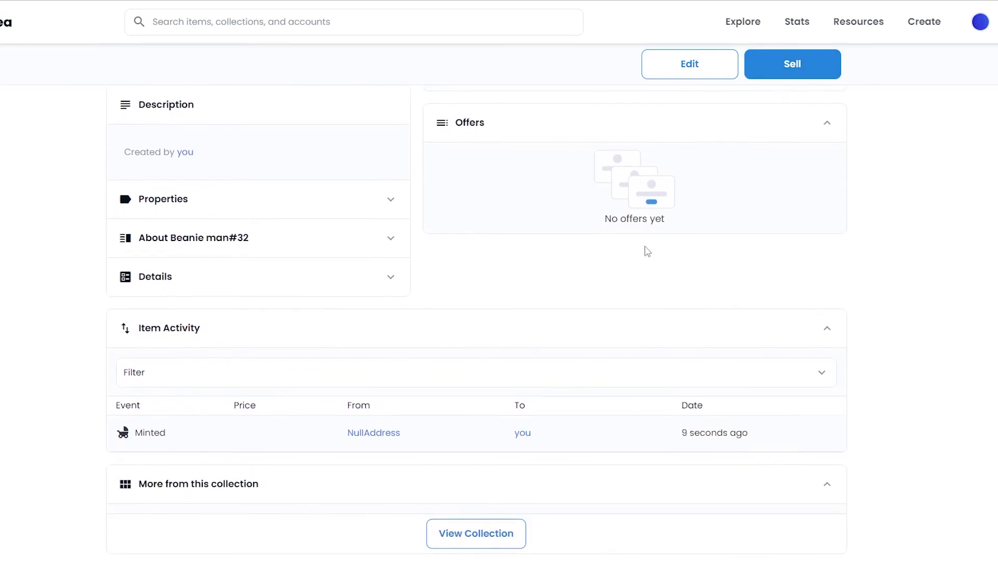
{"action": "scroll", "coordinate": [719, 183], "scroll_direction": "up", "scroll_amount": 2}
{"action": "scroll", "coordinate": [722, 183], "scroll_direction": "up", "scroll_amount": 5}
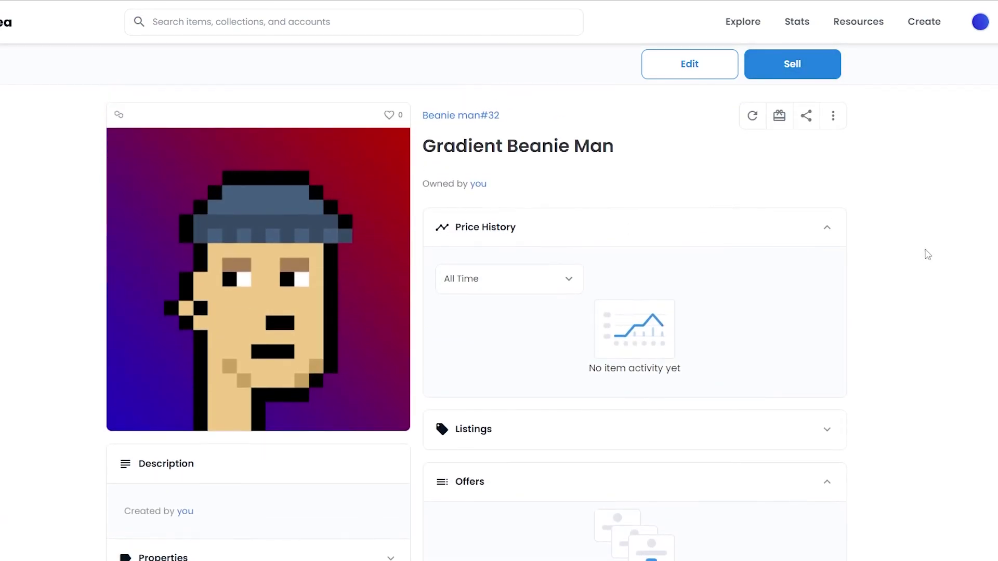
Step: Start listing the Gradient Beanie Man item for sale and set its price to 0.001 ETH
{"action": "scroll", "coordinate": [510, 194], "scroll_direction": "down", "scroll_amount": 1}
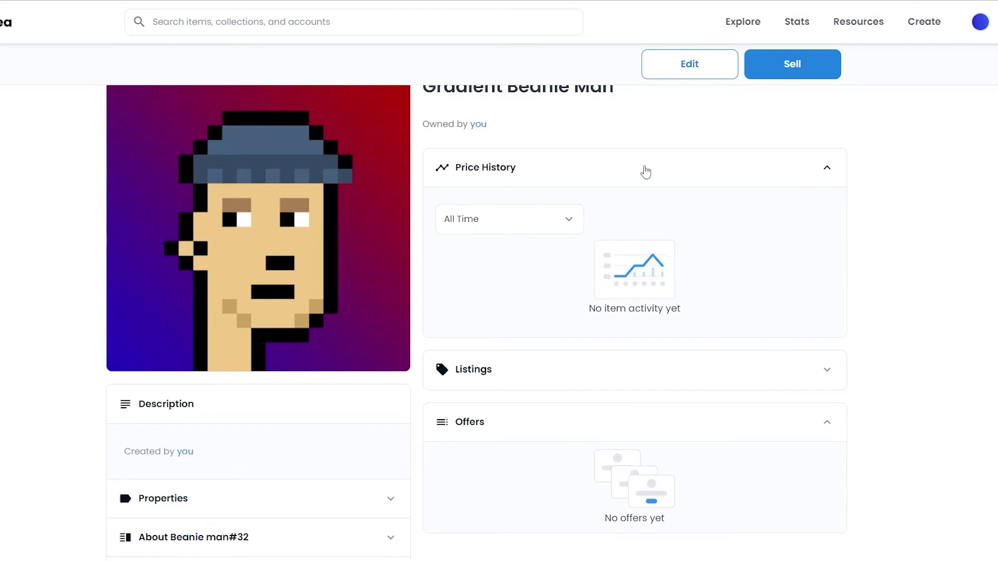
{"action": "scroll", "coordinate": [582, 258], "scroll_direction": "down", "scroll_amount": 1}
{"action": "scroll", "coordinate": [613, 250], "scroll_direction": "down", "scroll_amount": 2}
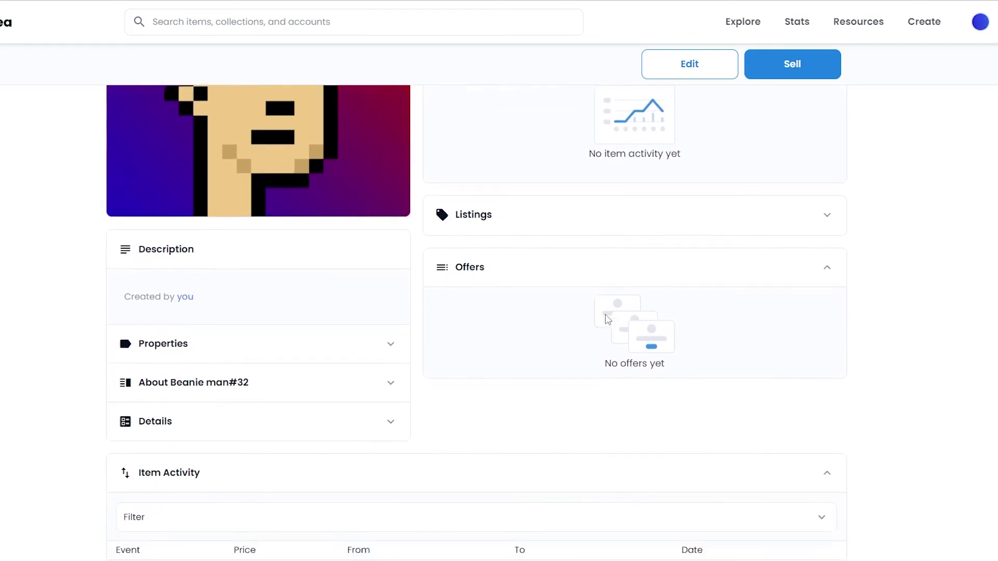
{"action": "scroll", "coordinate": [597, 318], "scroll_direction": "up", "scroll_amount": 4}
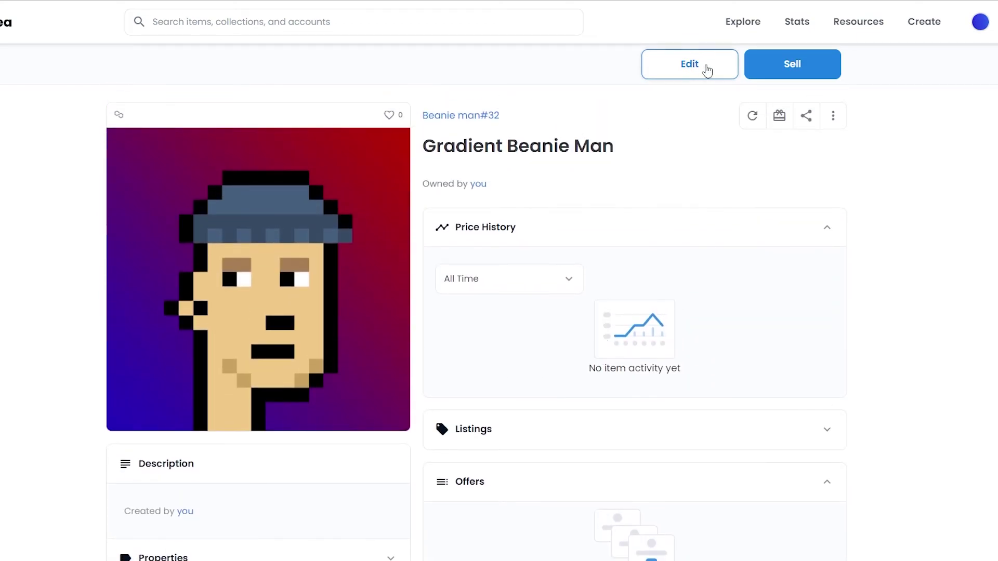
{"action": "left_click", "coordinate": [792, 64]}
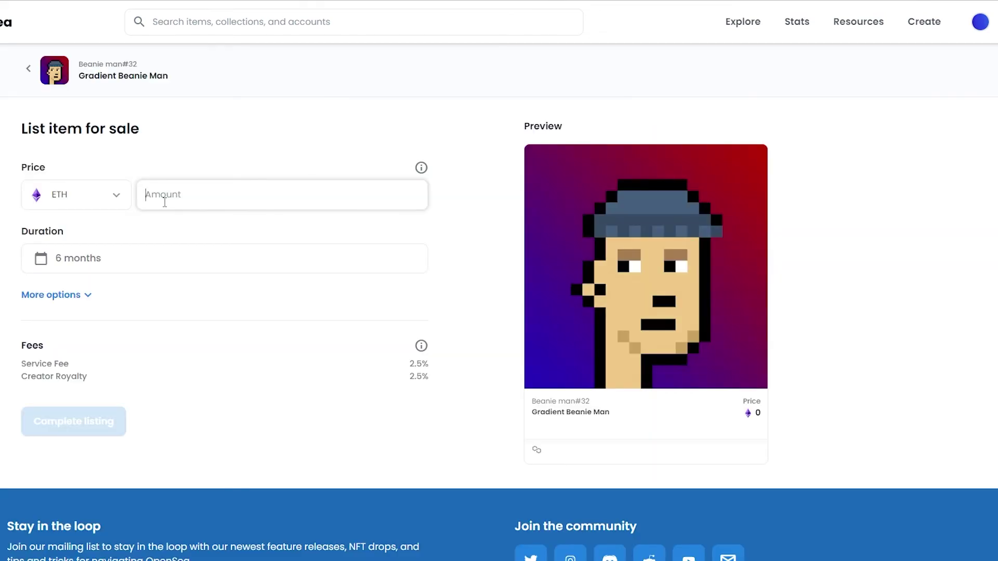
{"action": "left_click", "coordinate": [163, 202]}
{"action": "left_click", "coordinate": [178, 229]}
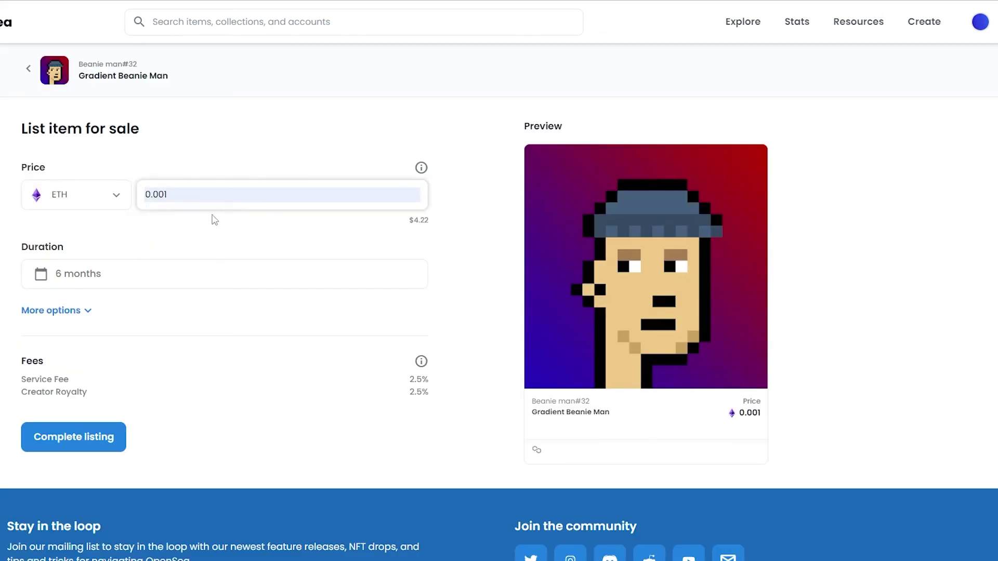
Step: Set the listing's duration to 3 days and close the date range options
{"action": "left_click", "coordinate": [83, 284]}
{"action": "left_click", "coordinate": [106, 358]}
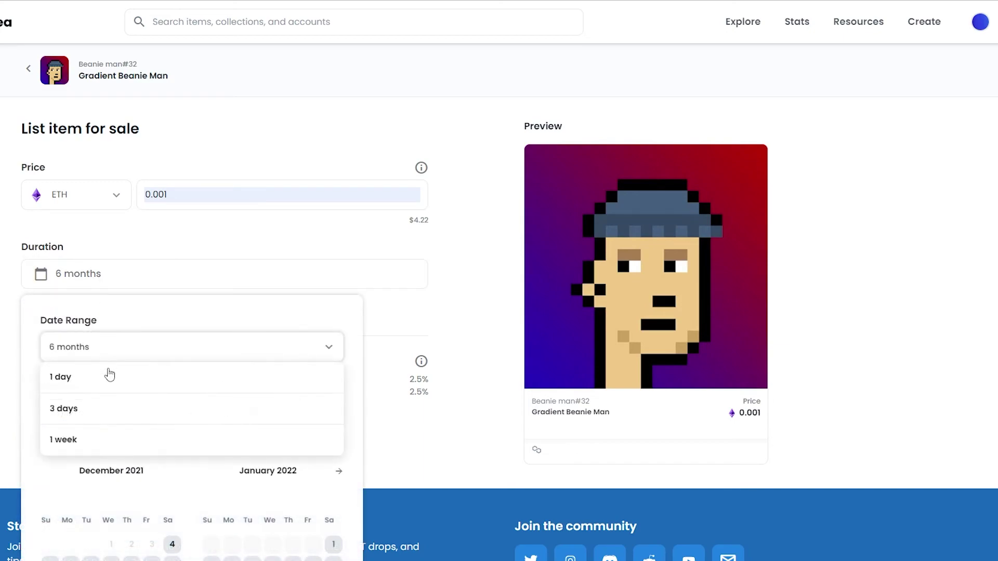
{"action": "left_click", "coordinate": [92, 413]}
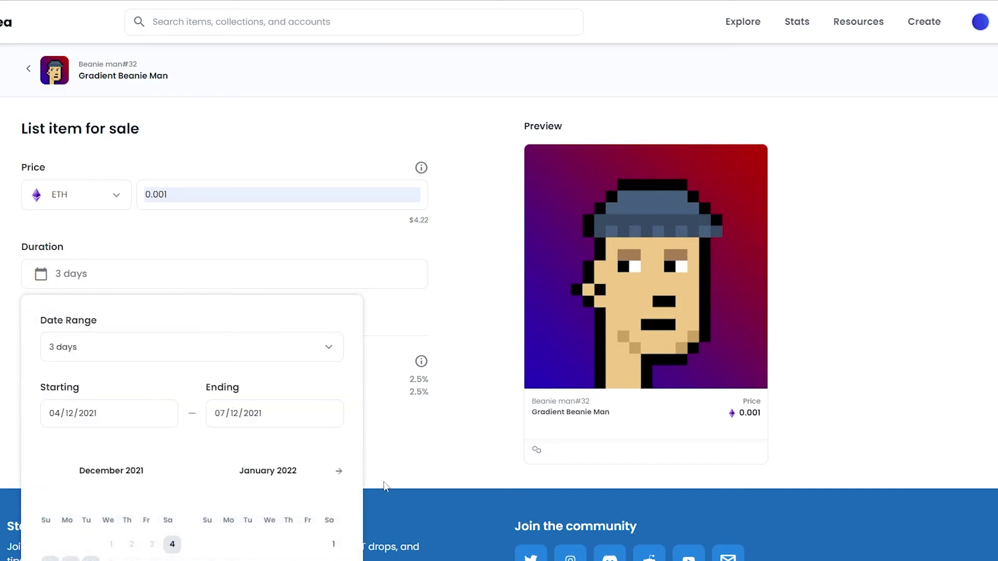
{"action": "scroll", "coordinate": [387, 486], "scroll_direction": "down", "scroll_amount": 3}
{"action": "left_click", "coordinate": [393, 280]}
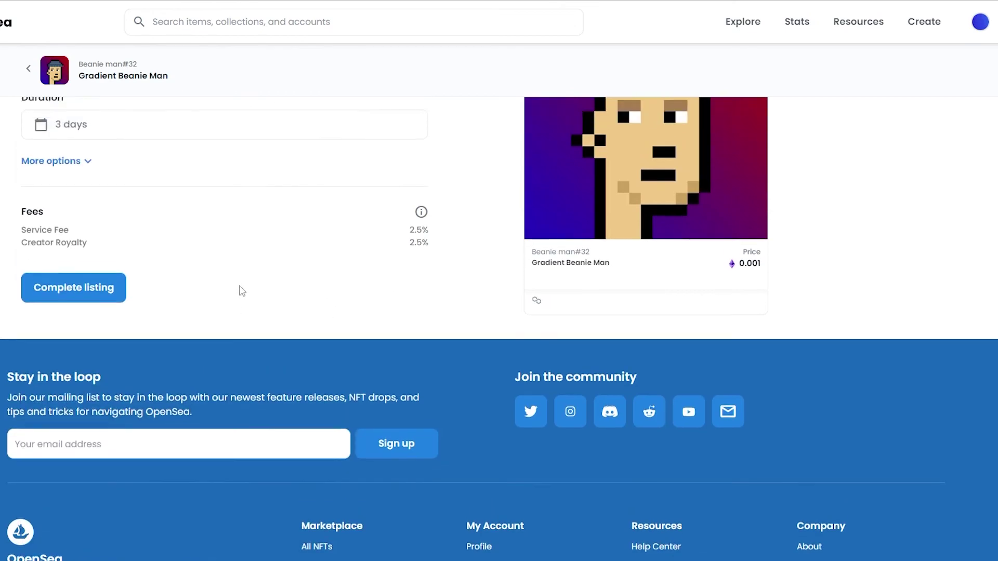
Step: Complete the listing by signing its message with the wallet, and dismiss the sharing dialog to return to the item's page
{"action": "left_click", "coordinate": [90, 331]}
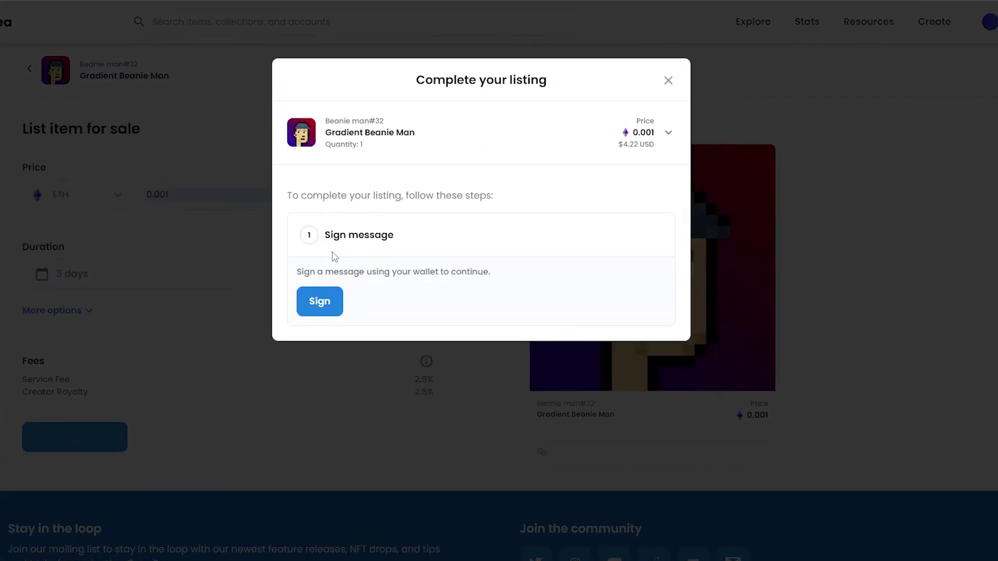
{"action": "left_click", "coordinate": [330, 305]}
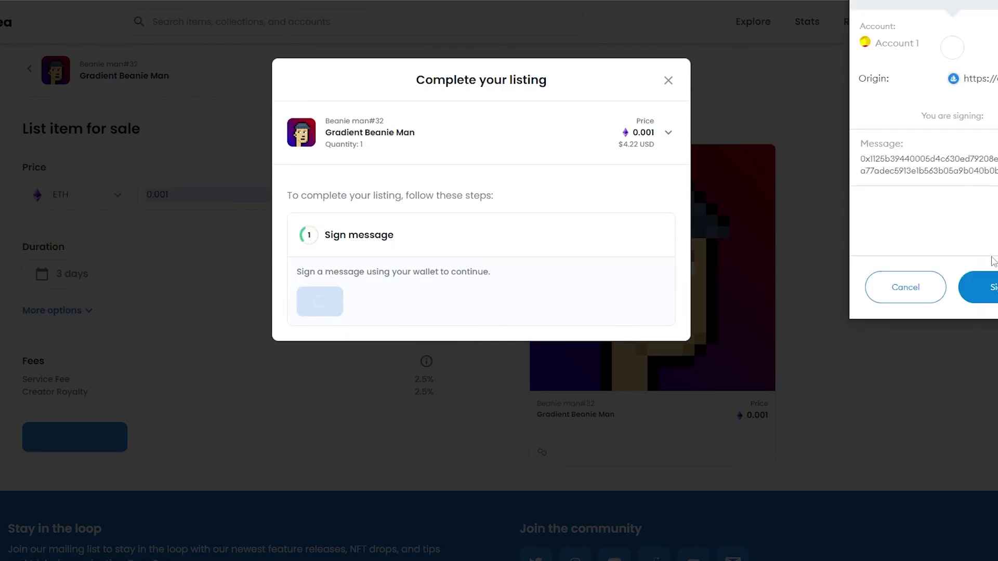
{"action": "left_click", "coordinate": [977, 285]}
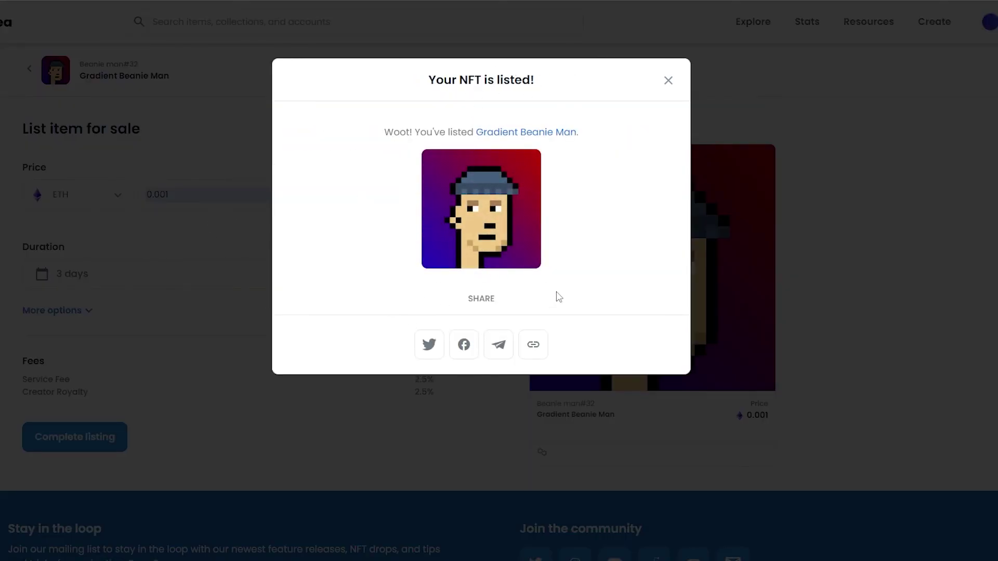
{"action": "left_click", "coordinate": [668, 82]}
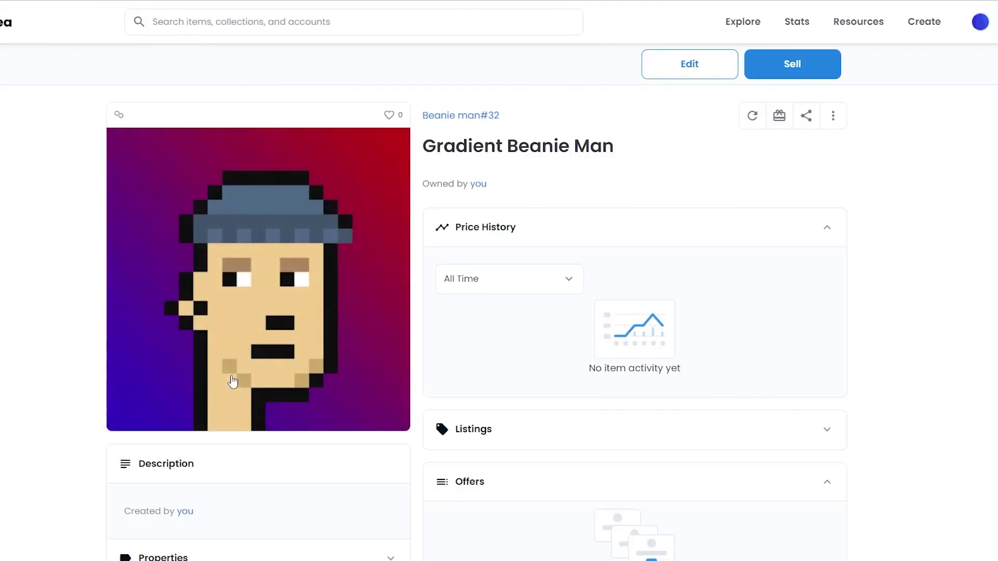
{"action": "scroll", "coordinate": [678, 209], "scroll_direction": "down", "scroll_amount": 4}
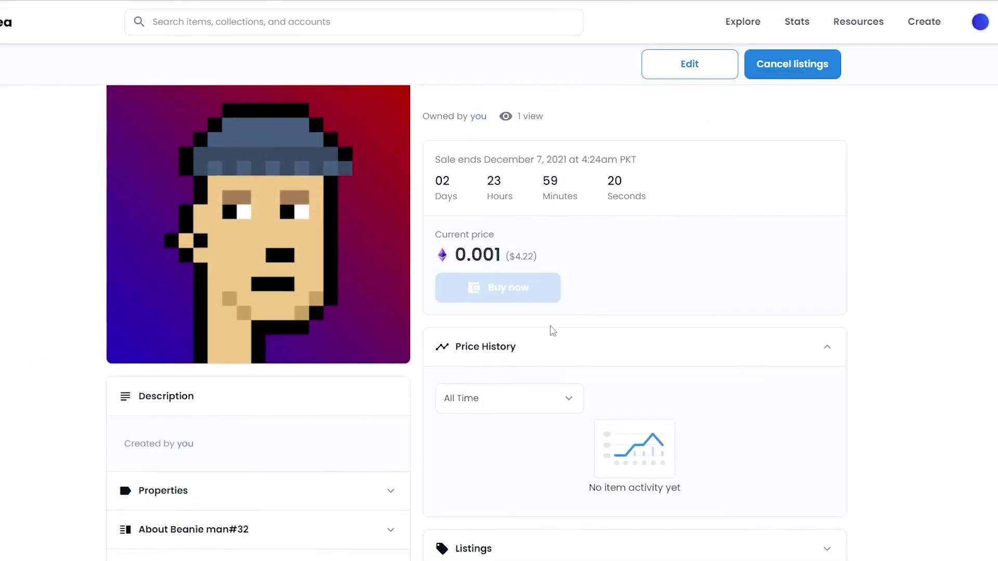
{"action": "scroll", "coordinate": [863, 256], "scroll_direction": "up", "scroll_amount": 2}
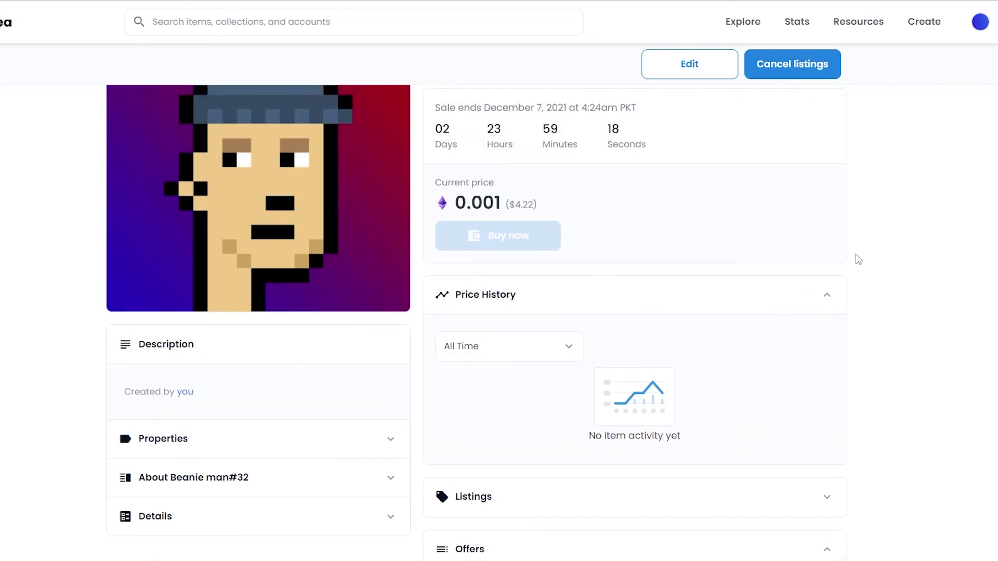